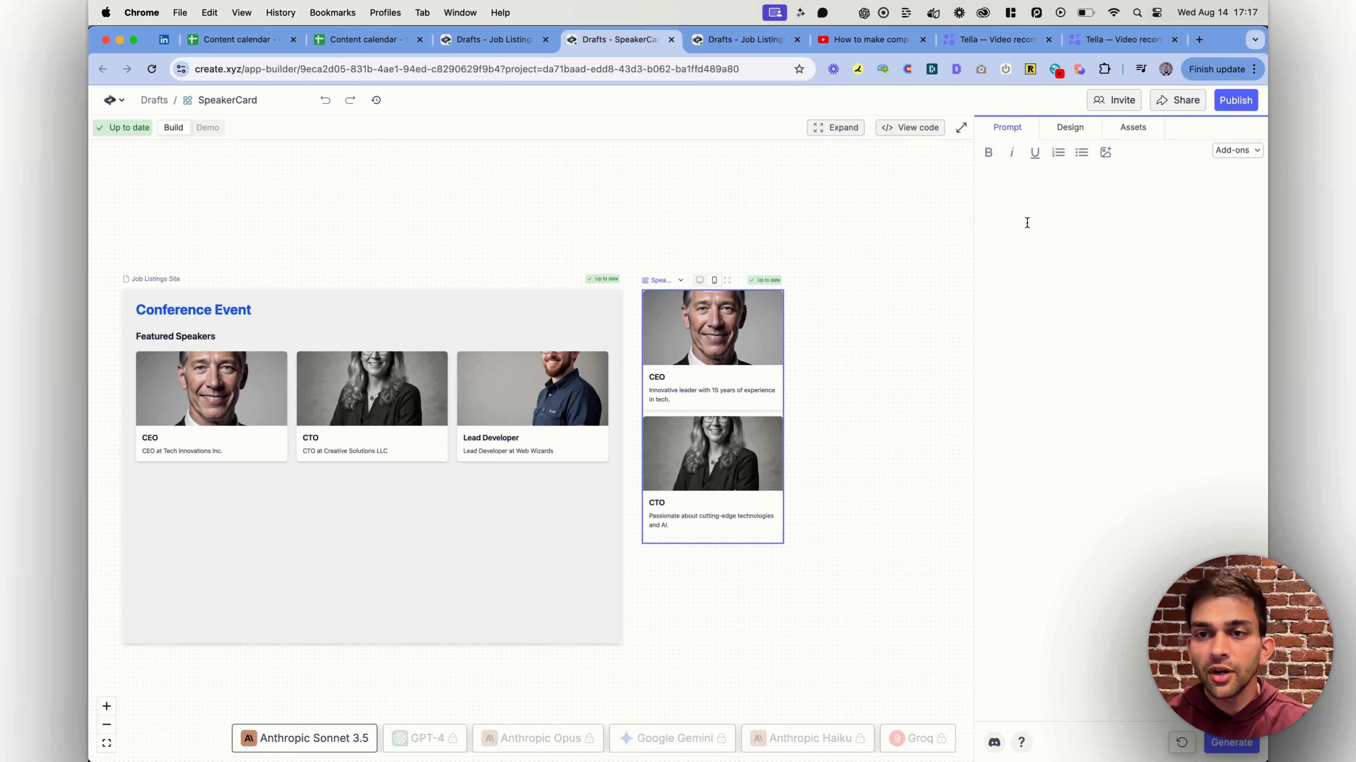
Paste the speaker cards prompt listing inputs and UI, extend its UI sentence with "and name", and generate the component
type("Speaker cards  Inputs:  Name Title Description Image  UI:  Have the image be full bleed, then below it title and short description")
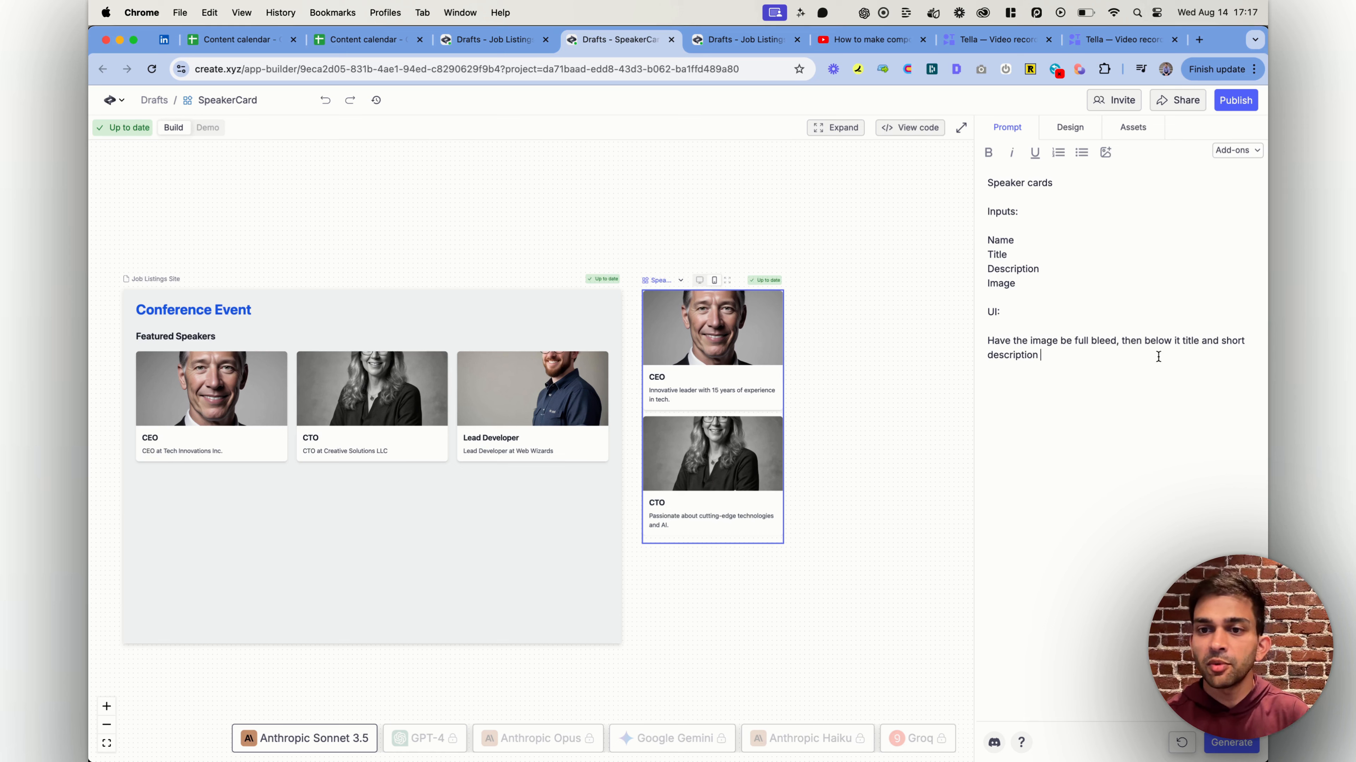
type("and name")
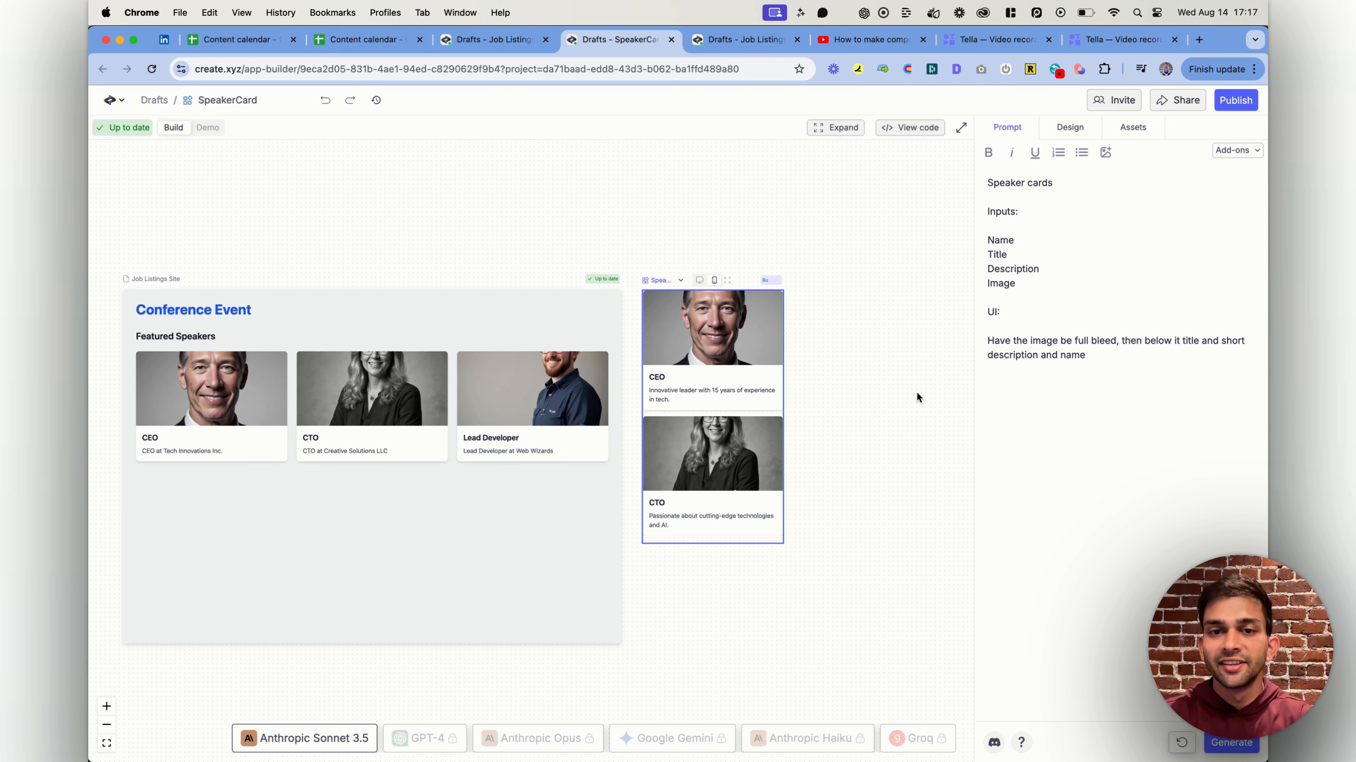
key("super+Return")
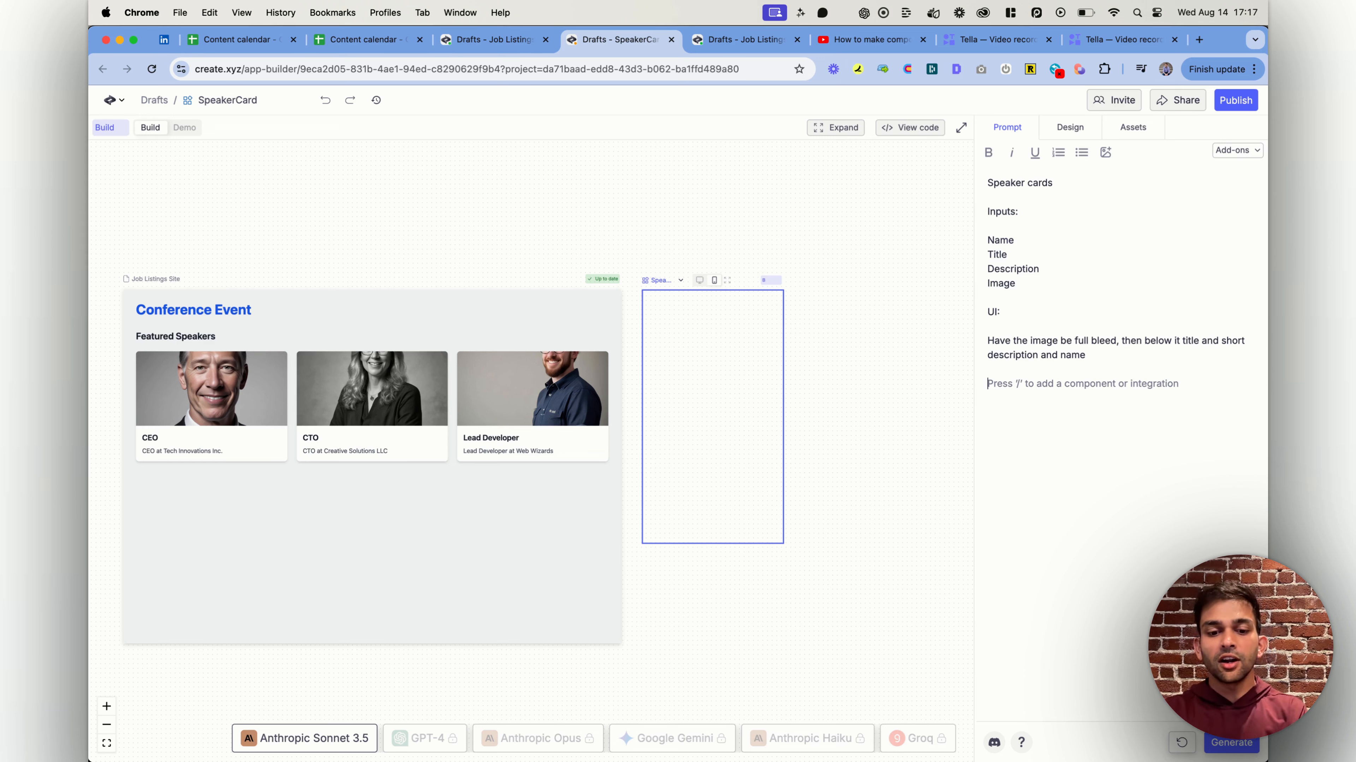
Add a "Variants:" heading to the SpeakerCard prompt and switch the component preview to desktop size
type("Variants:")
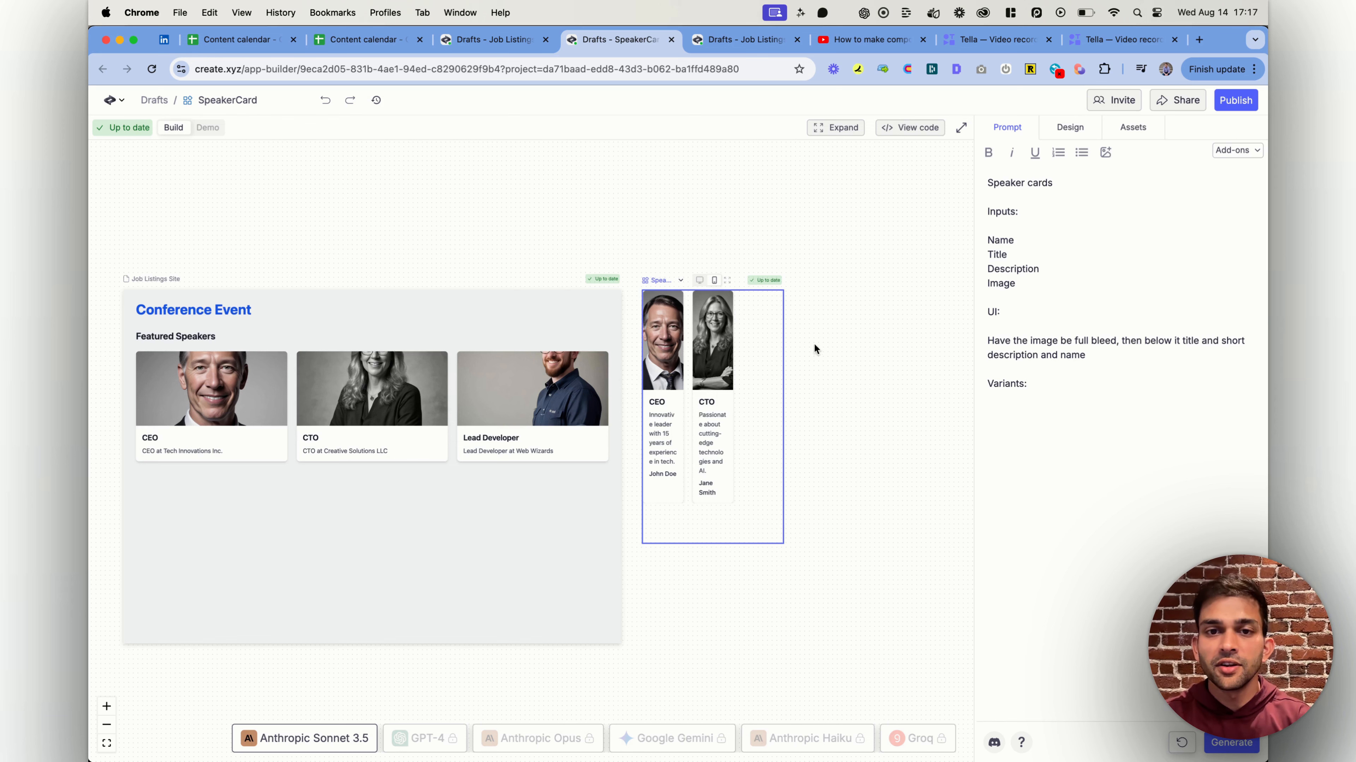
left_click(699, 280)
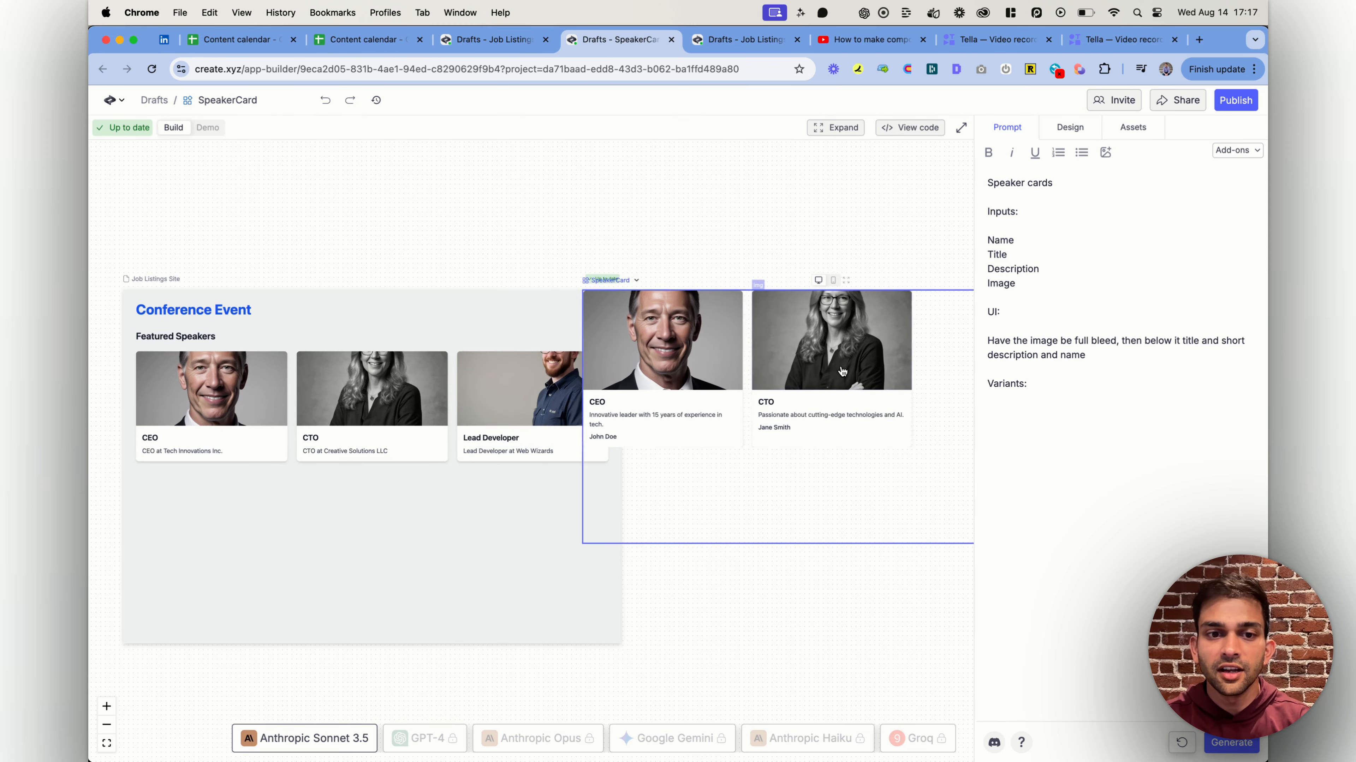
scroll(911, 390, "right", 5)
left_click(1138, 417)
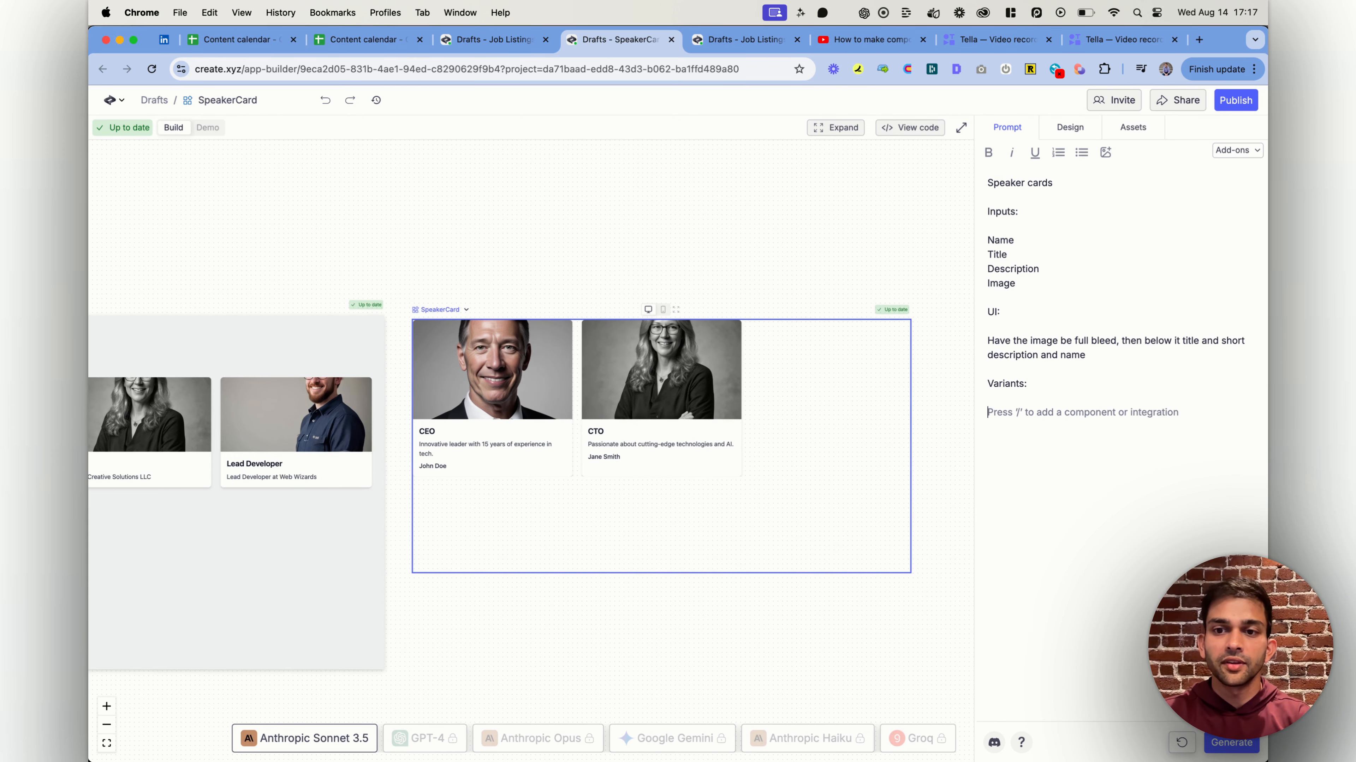
Under Variants, add the line "Highlight variant - dark black border, and bolder title"
type("Highligh")
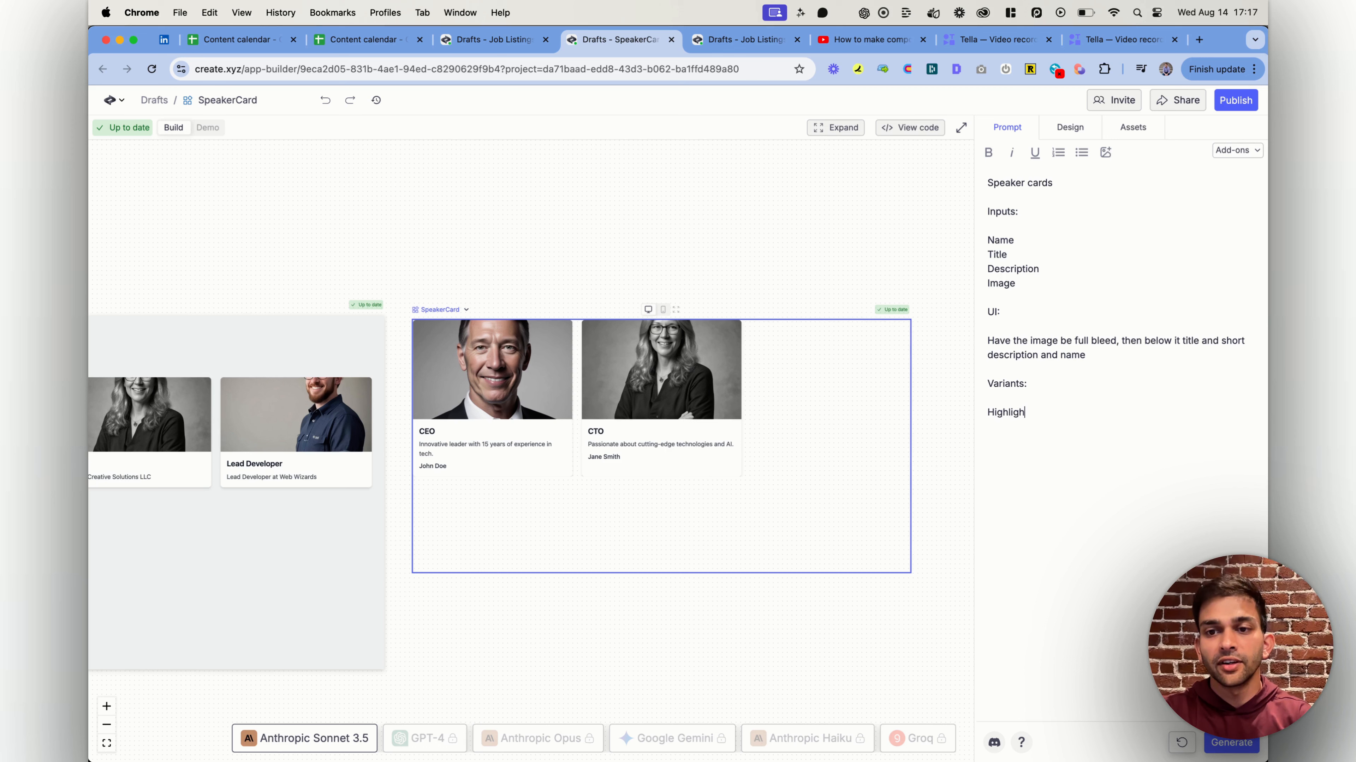
type("t variant -")
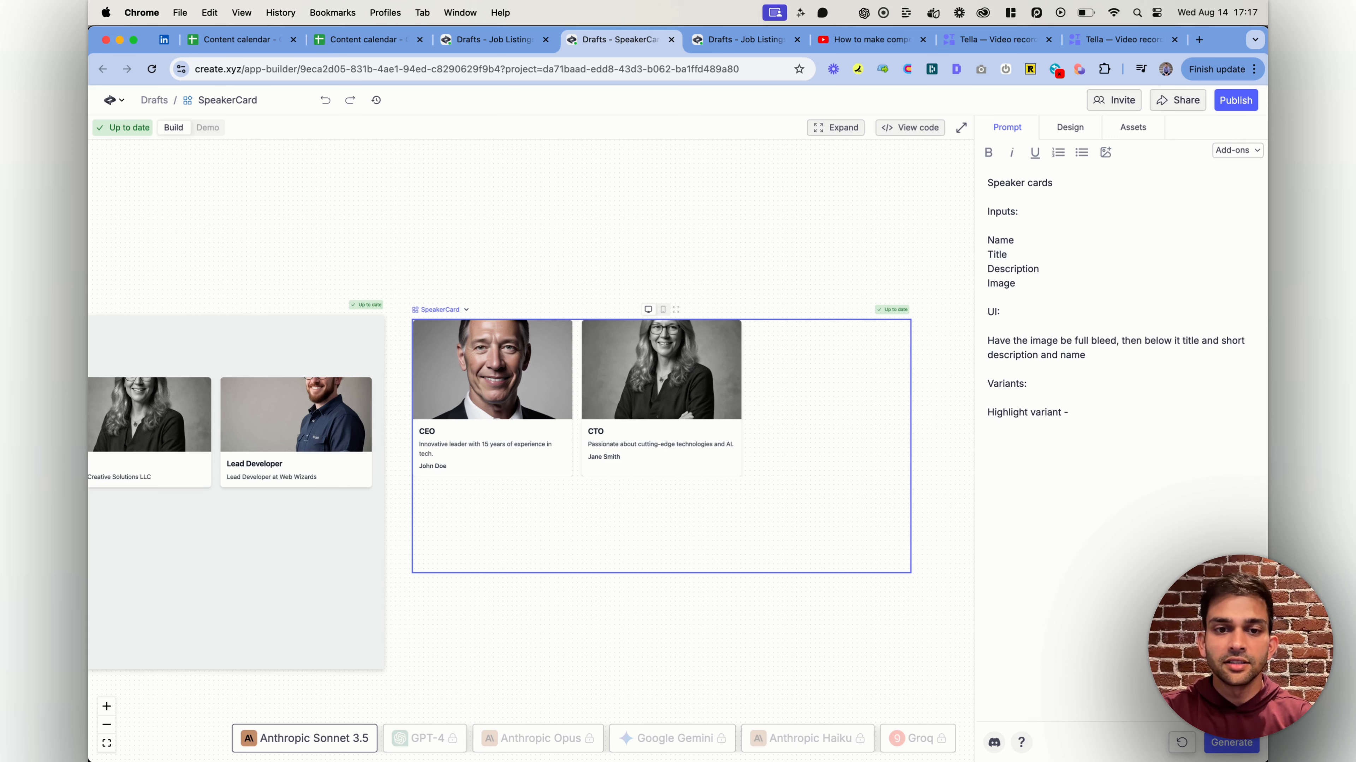
type(" dark black border, and ")
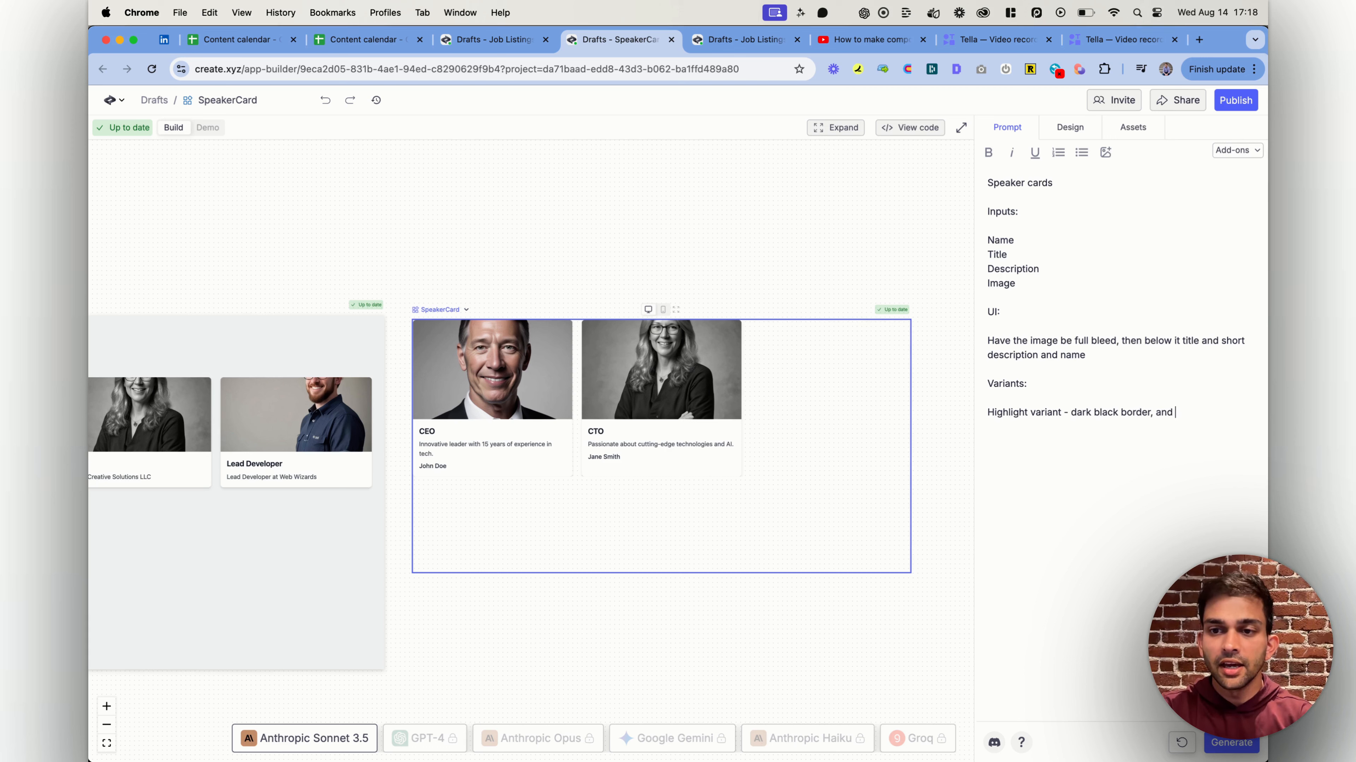
type("bolder title")
key("Return")
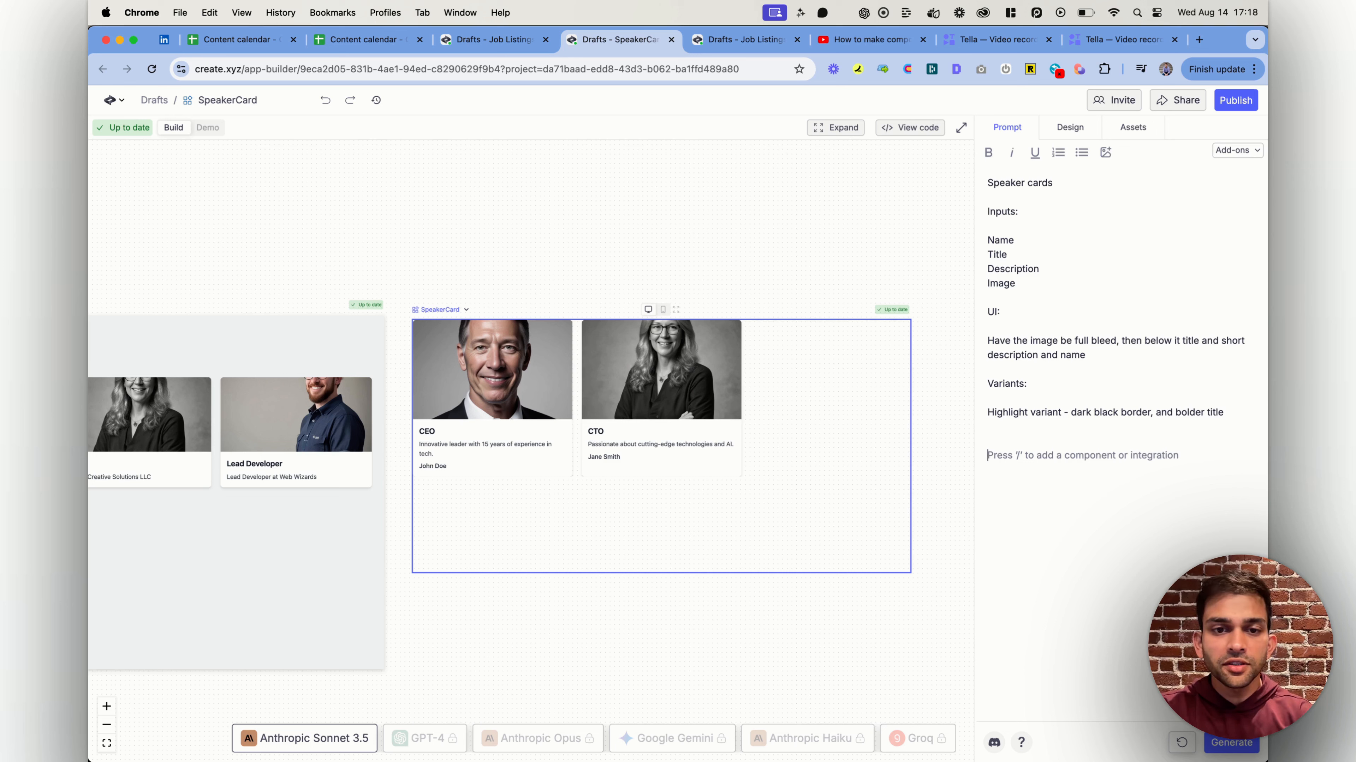
key("BackSpace")
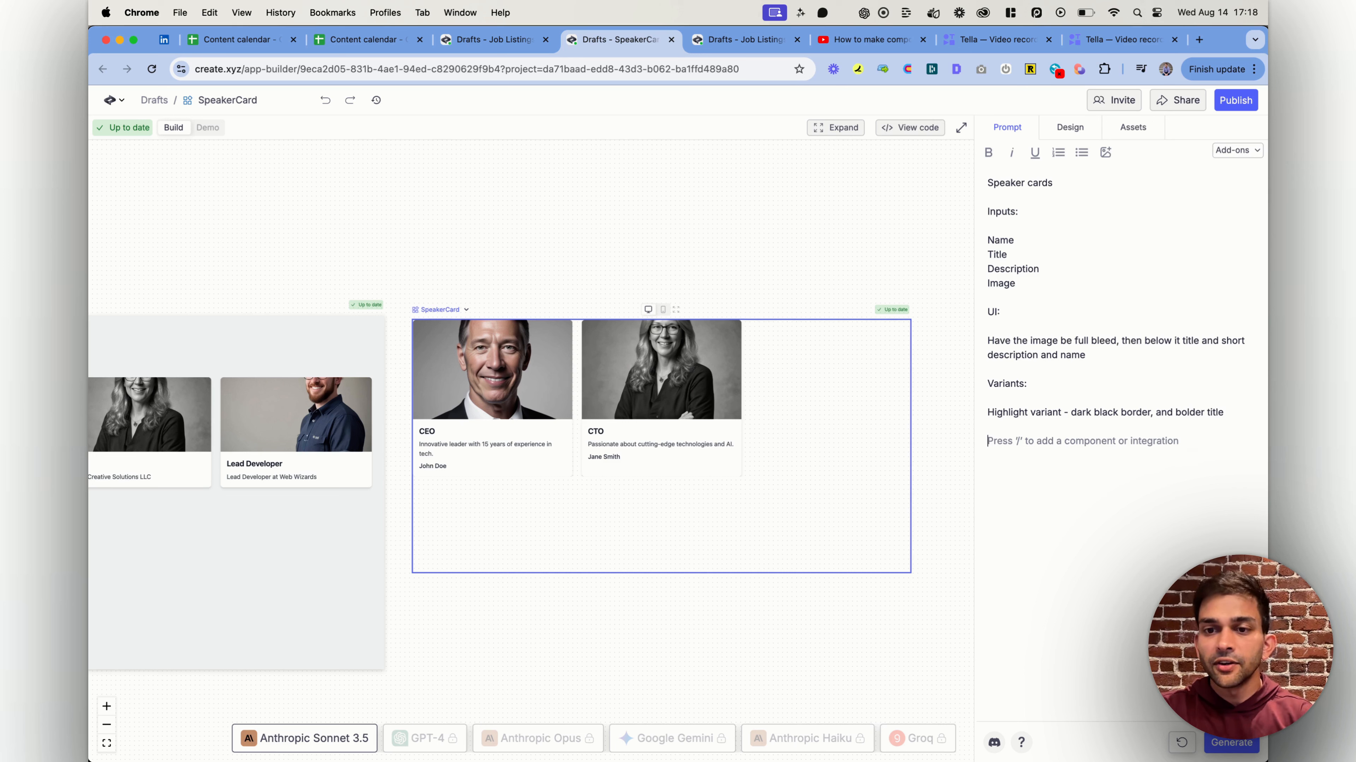
Add the variant line "size - sm, medium, large cards, and for each, change the base width and font size"
type("size")
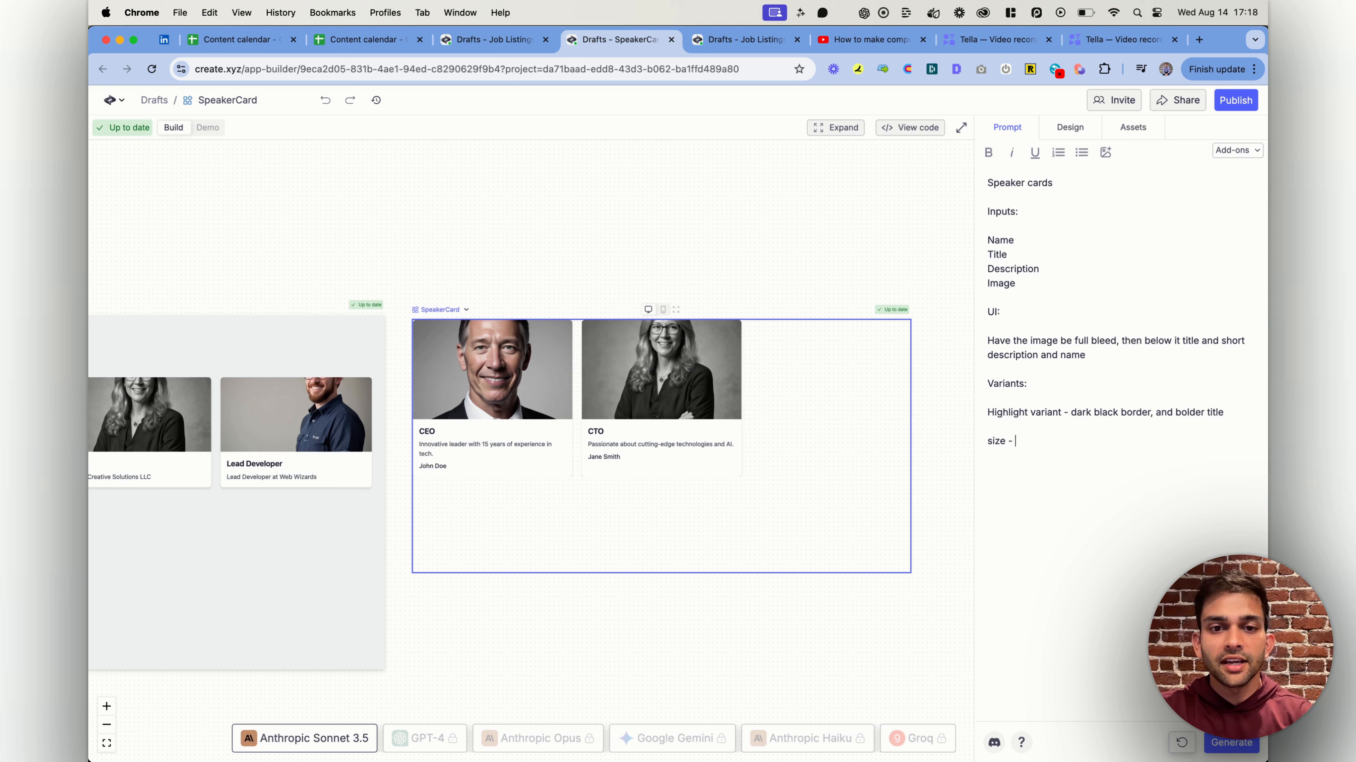
type(" - sm, medium, ")
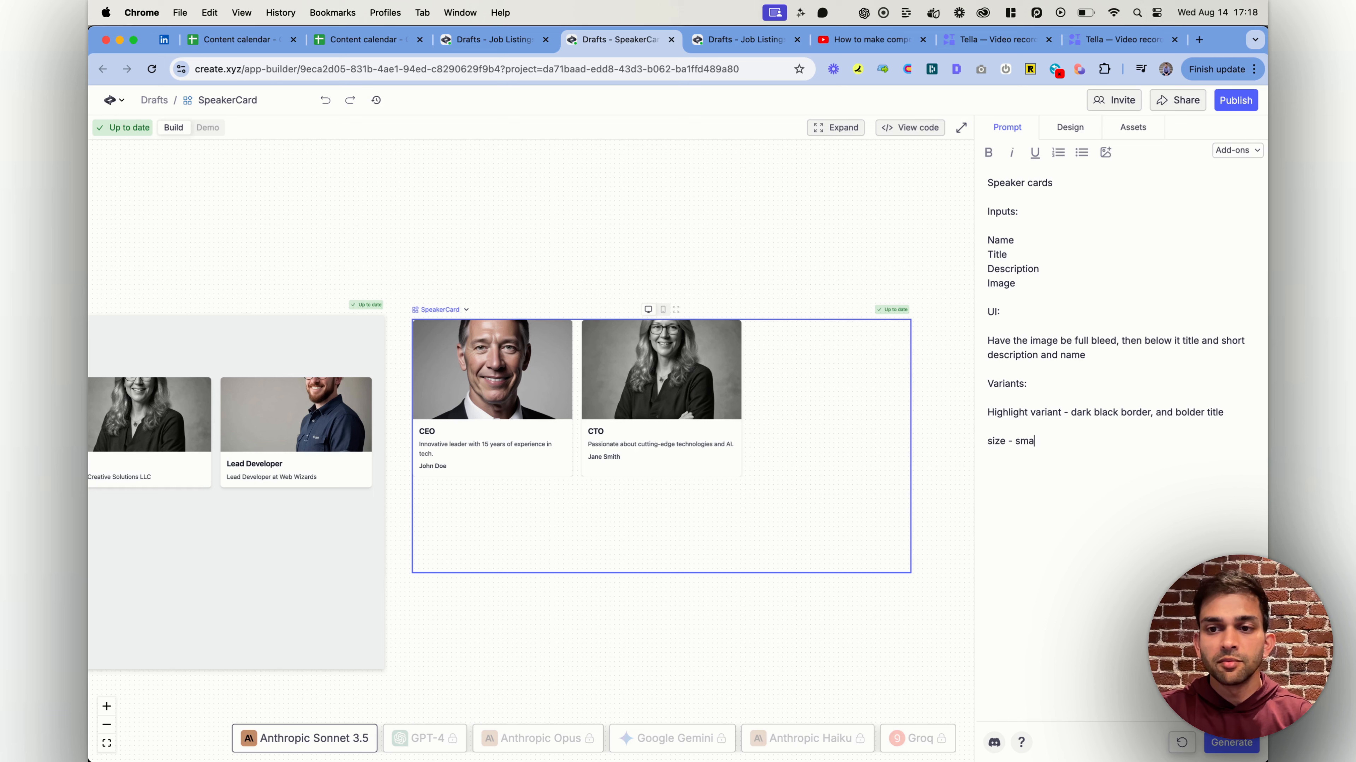
type("lar")
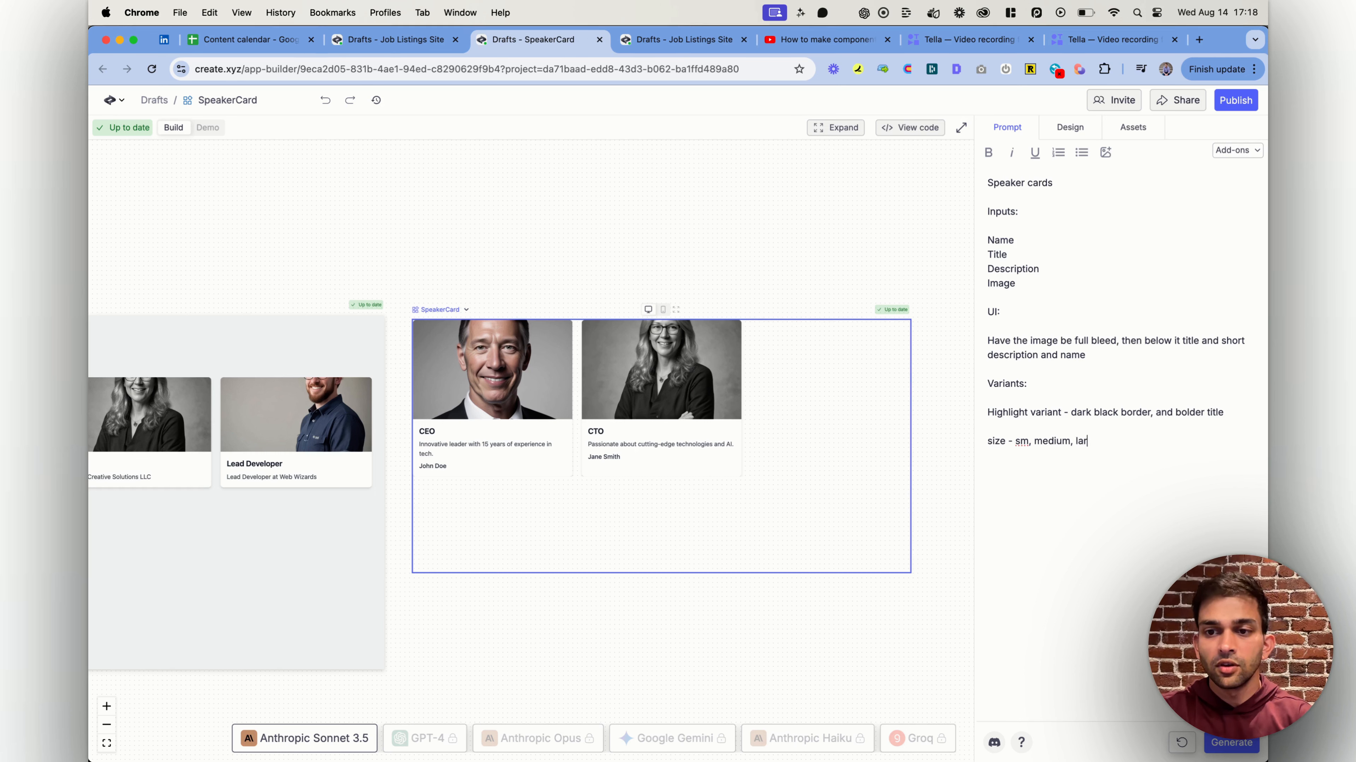
type("ge cards, and for e")
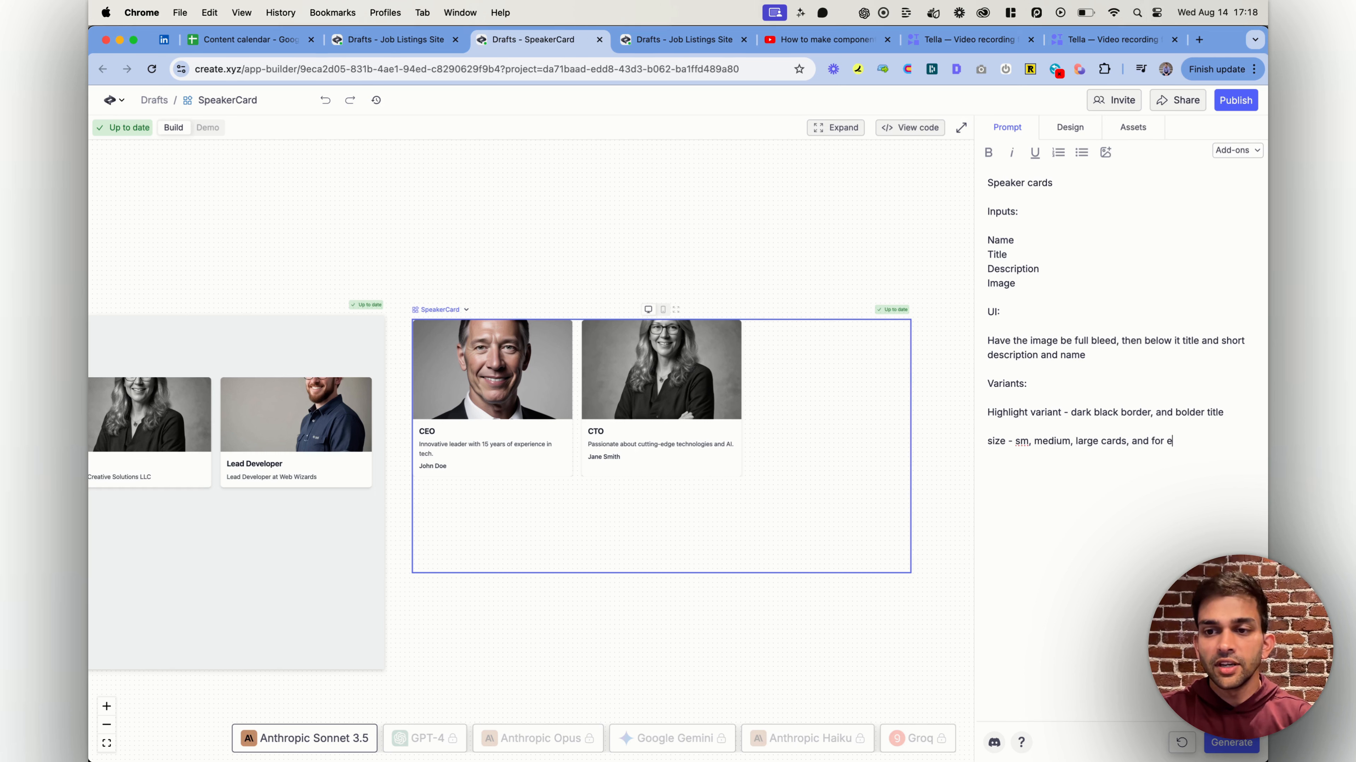
type("ach, change the ")
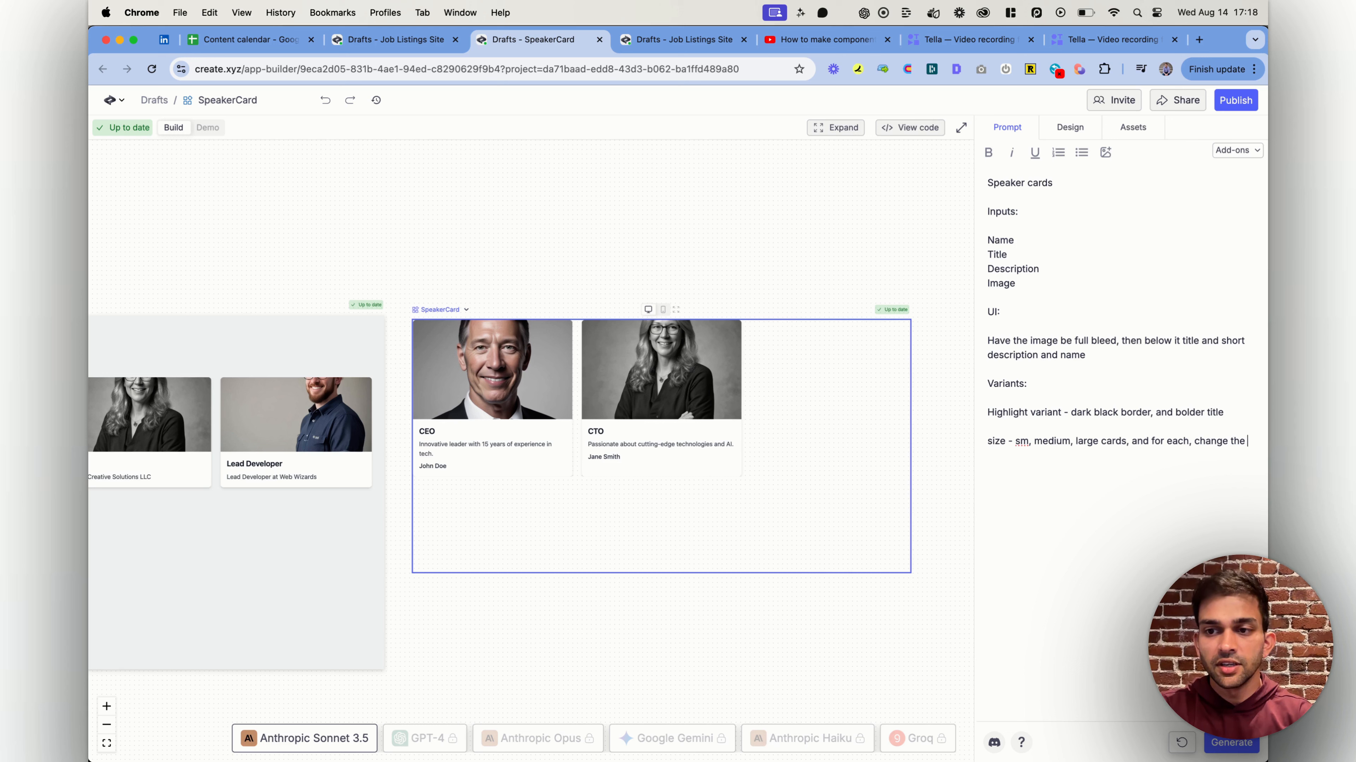
type("base width ")
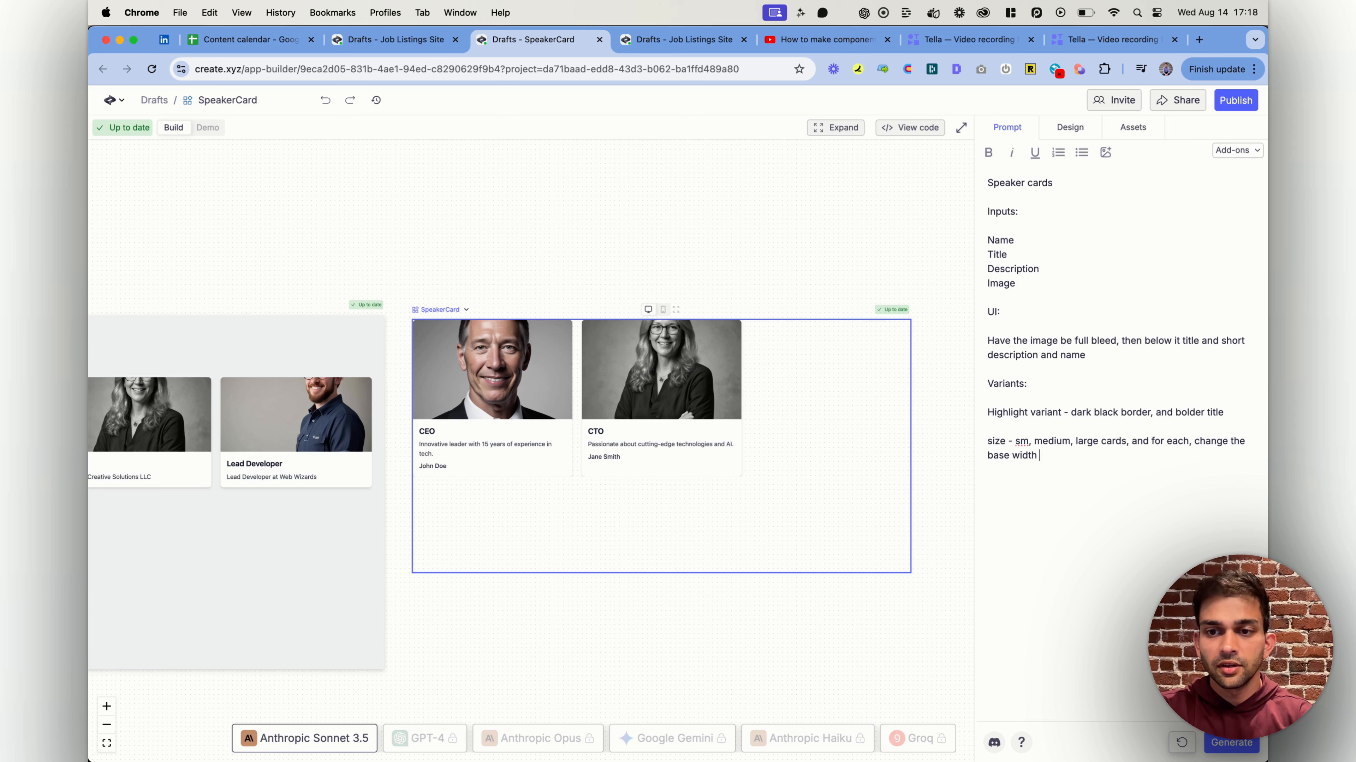
type("and font size")
key("Return")
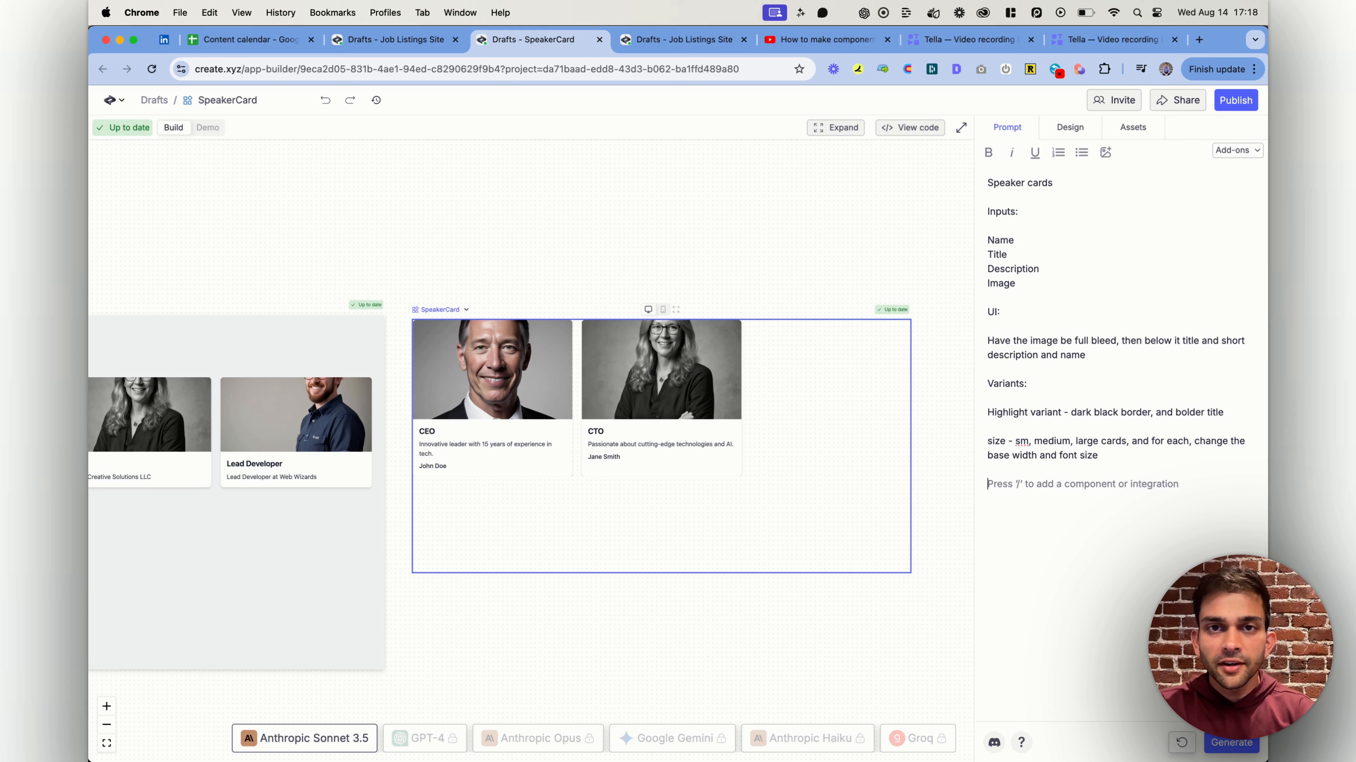
Add the variant line "color - white, or black cards, vary the background and the font"
type("color")
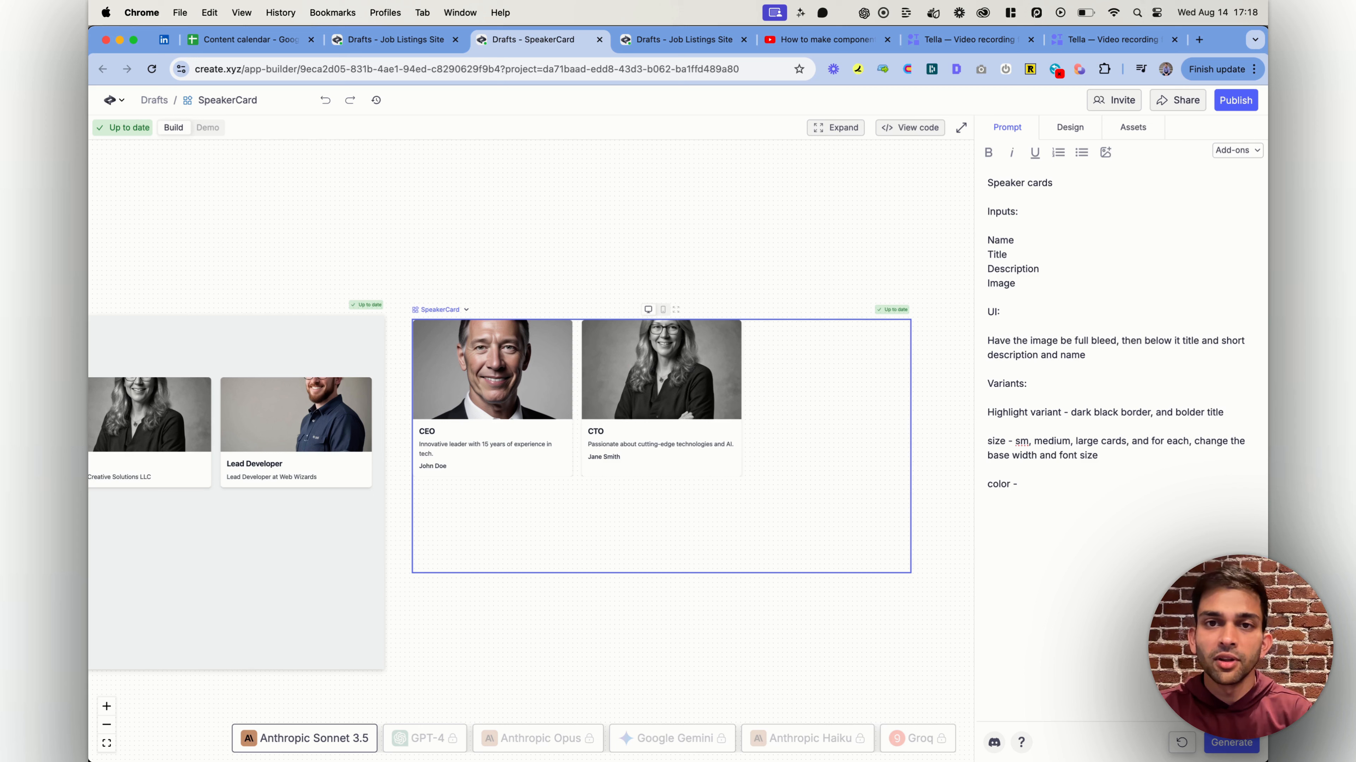
type("-")
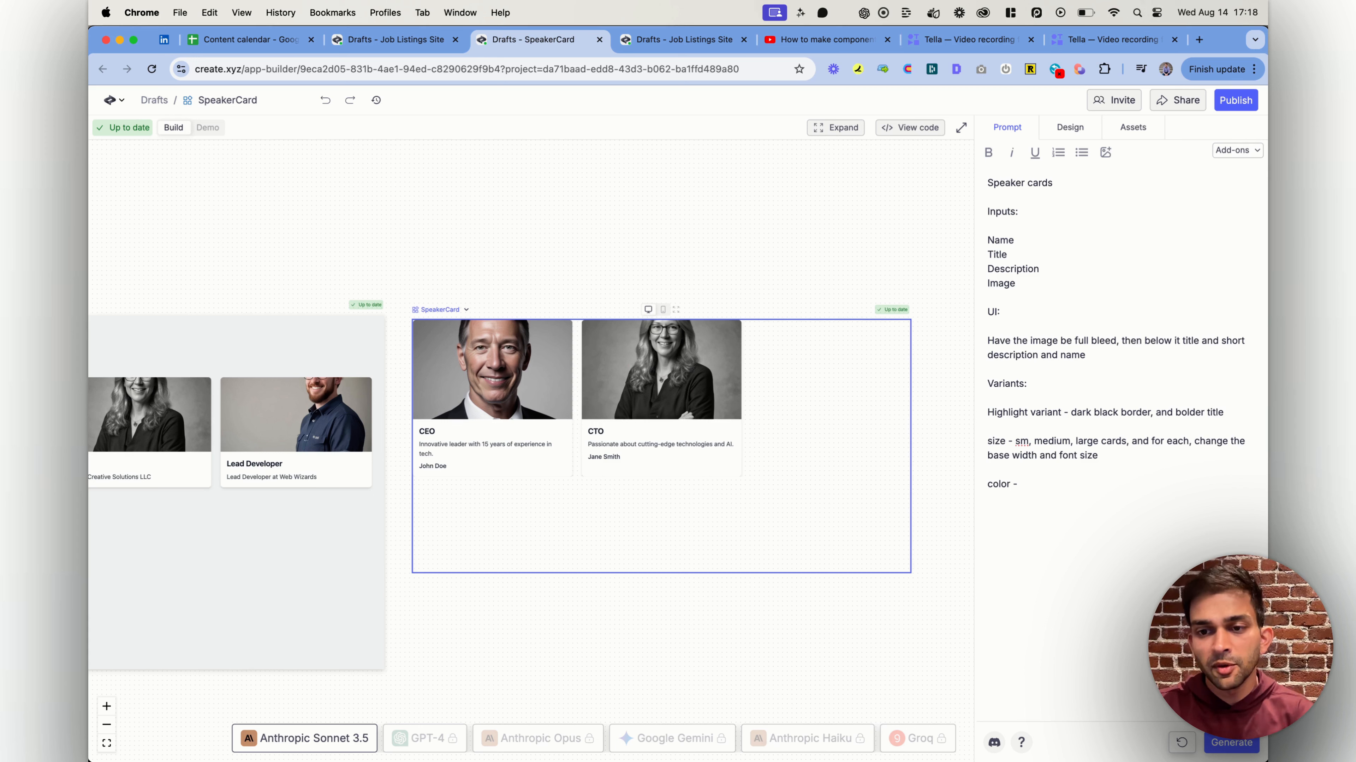
type(" black")
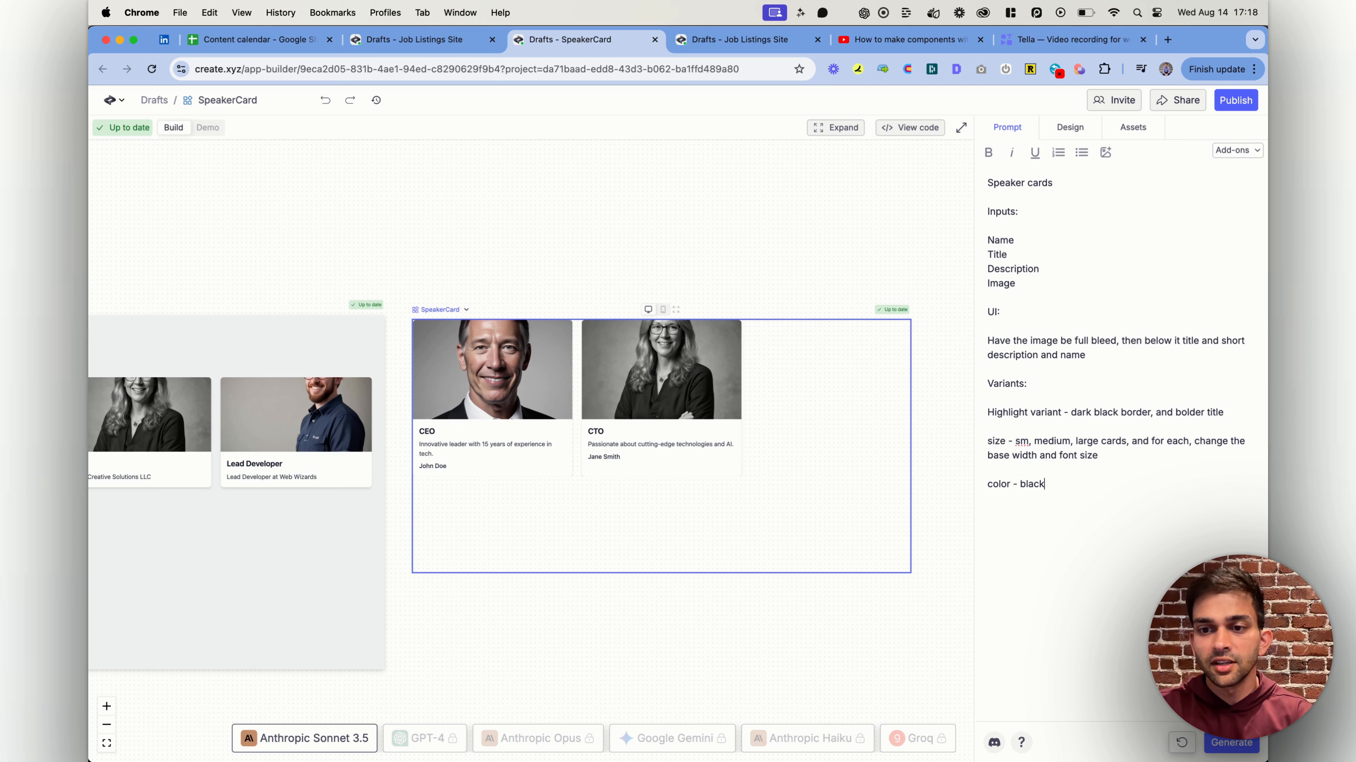
key("BackSpace")
key("BackSpace")
key("BackSpace")
key("BackSpace")
key("BackSpace")
type("white, or bl")
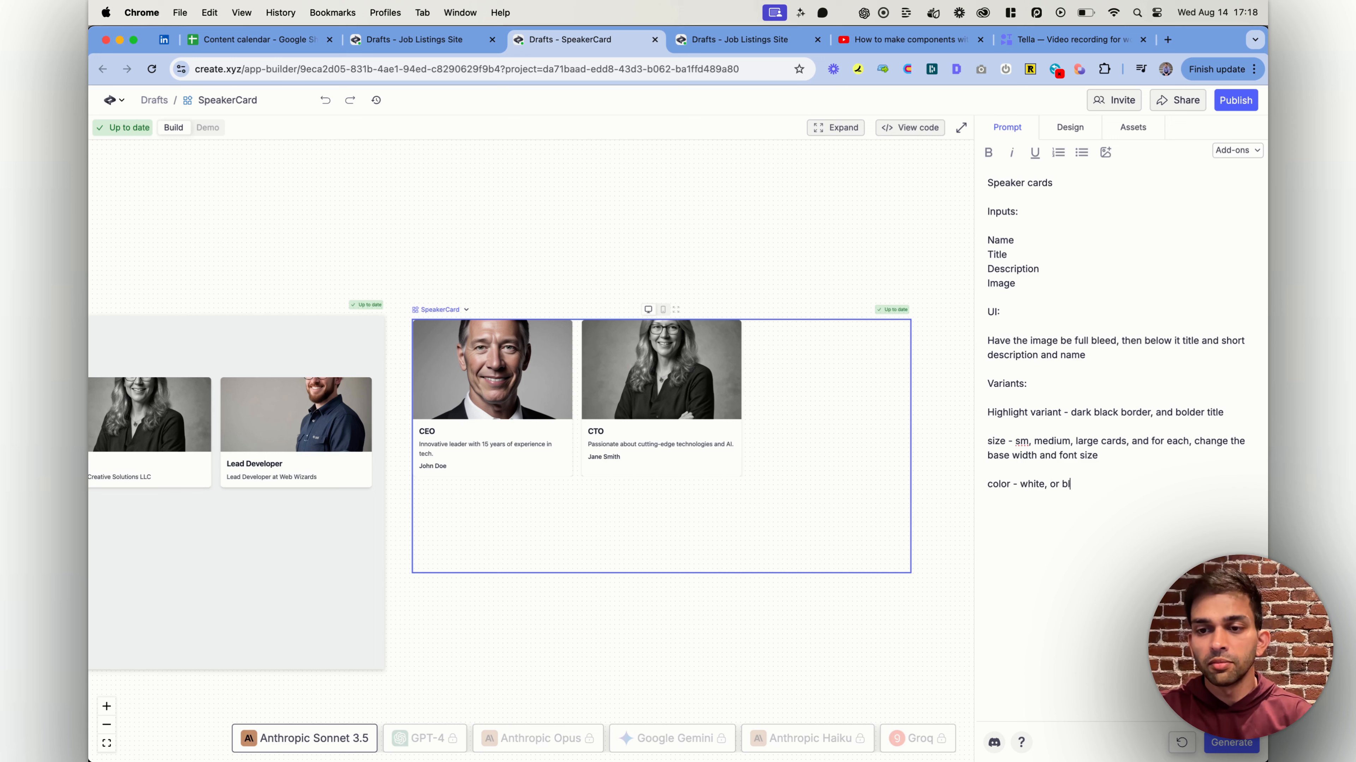
type("ack cards, vary the")
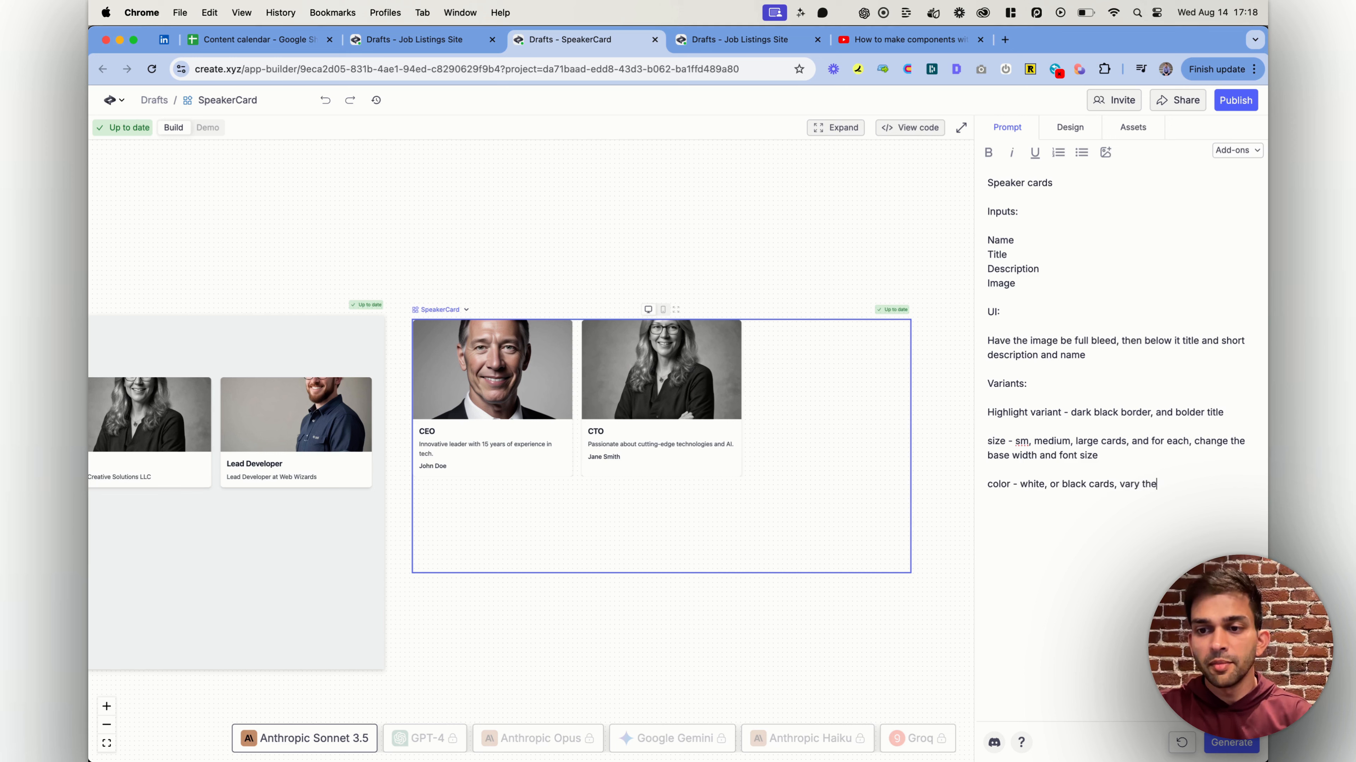
type(" background and the font")
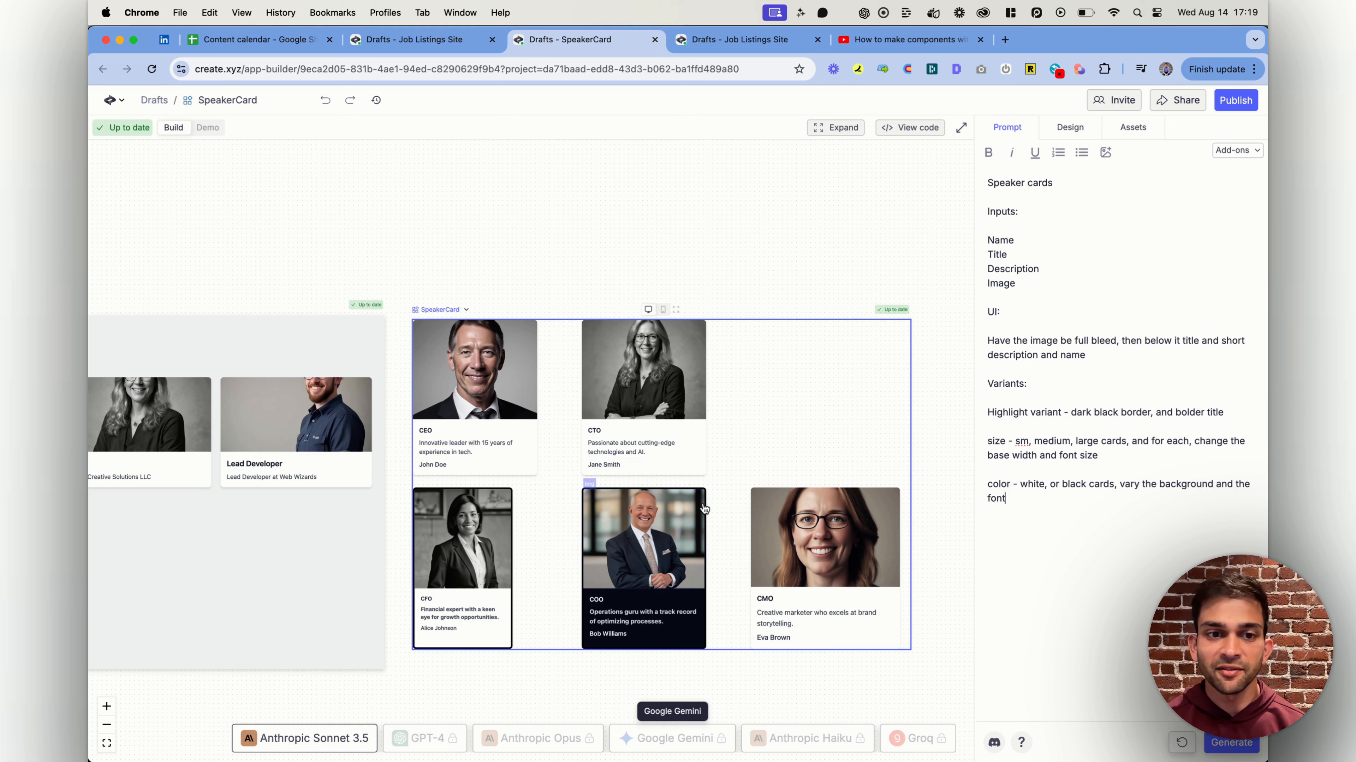
Examine how the generated SpeakerCard code defines and uses the variant, size and color options, and hide the code
left_click(909, 127)
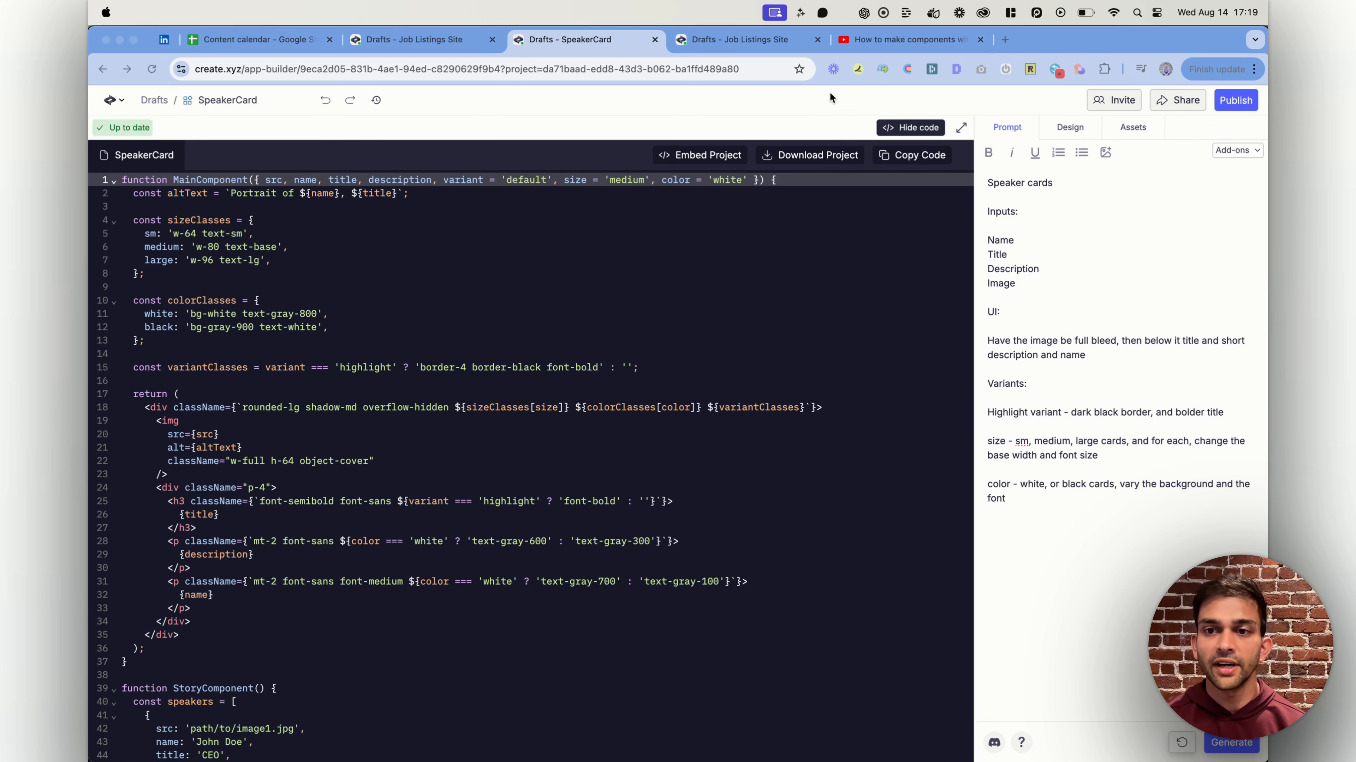
scroll(504, 380, "down", 5)
scroll(504, 380, "down", 15)
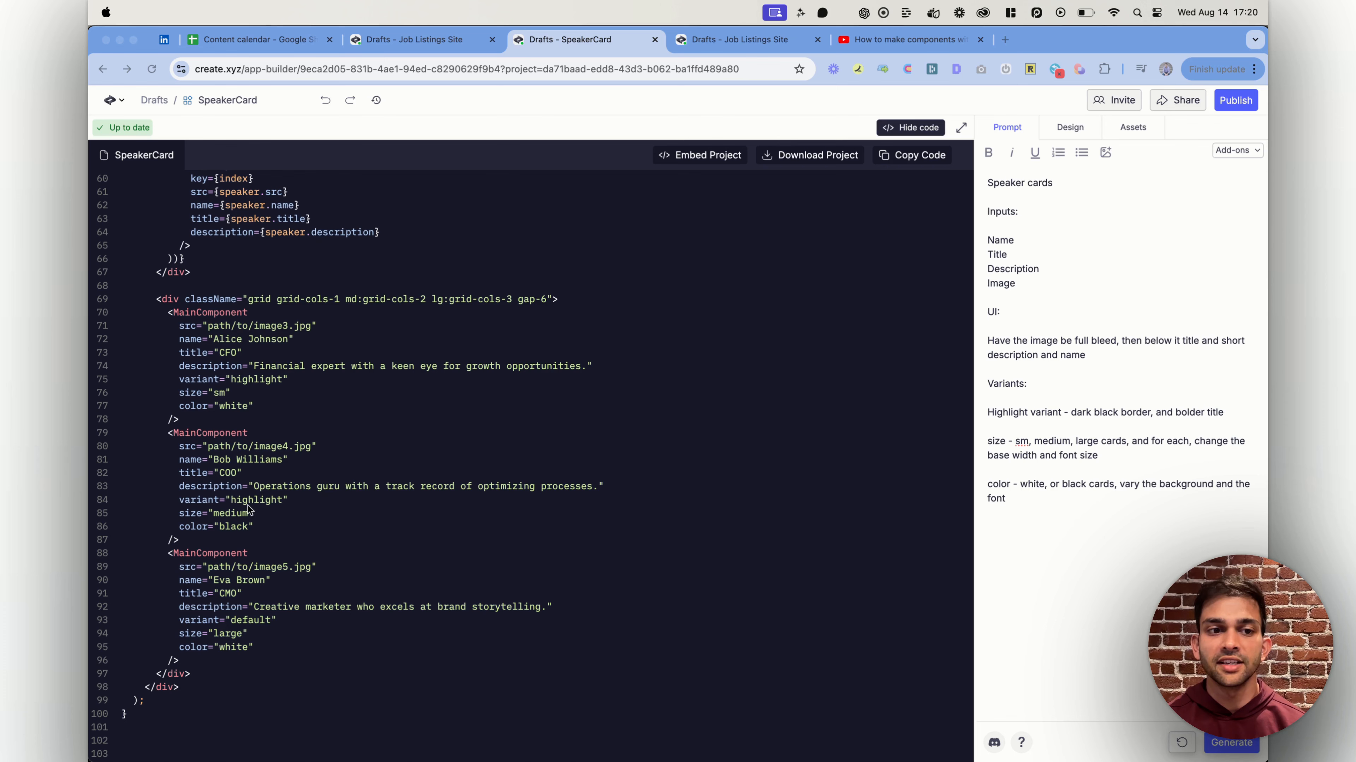
scroll(273, 332, "up", 20)
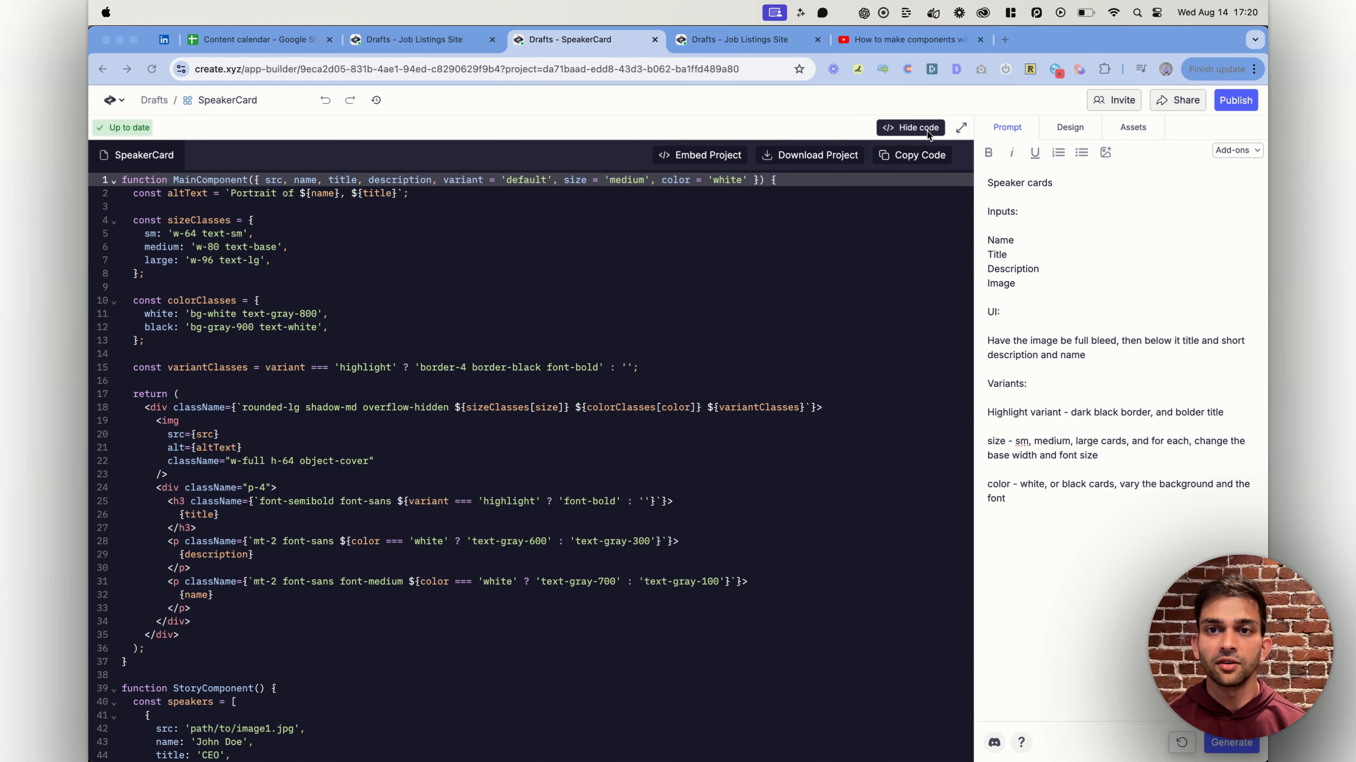
left_click(912, 124)
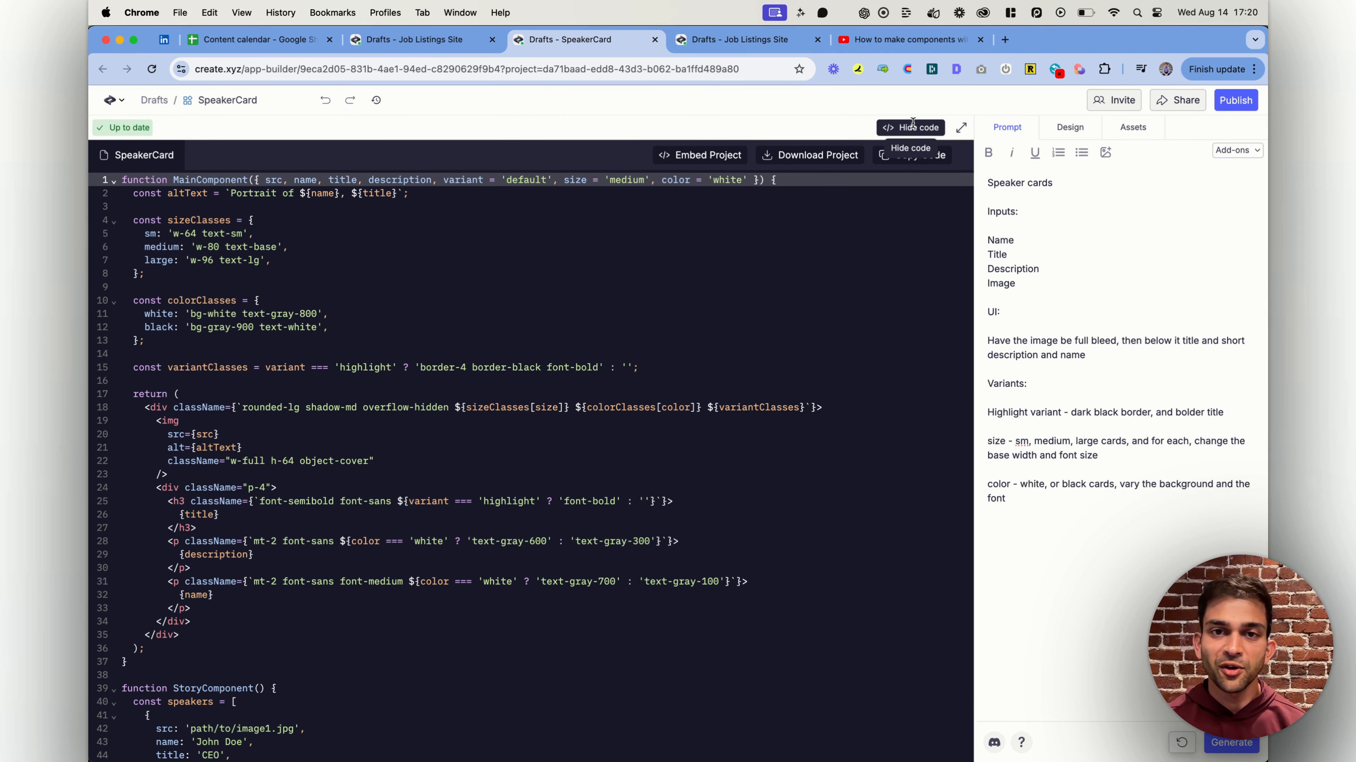
left_click(912, 126)
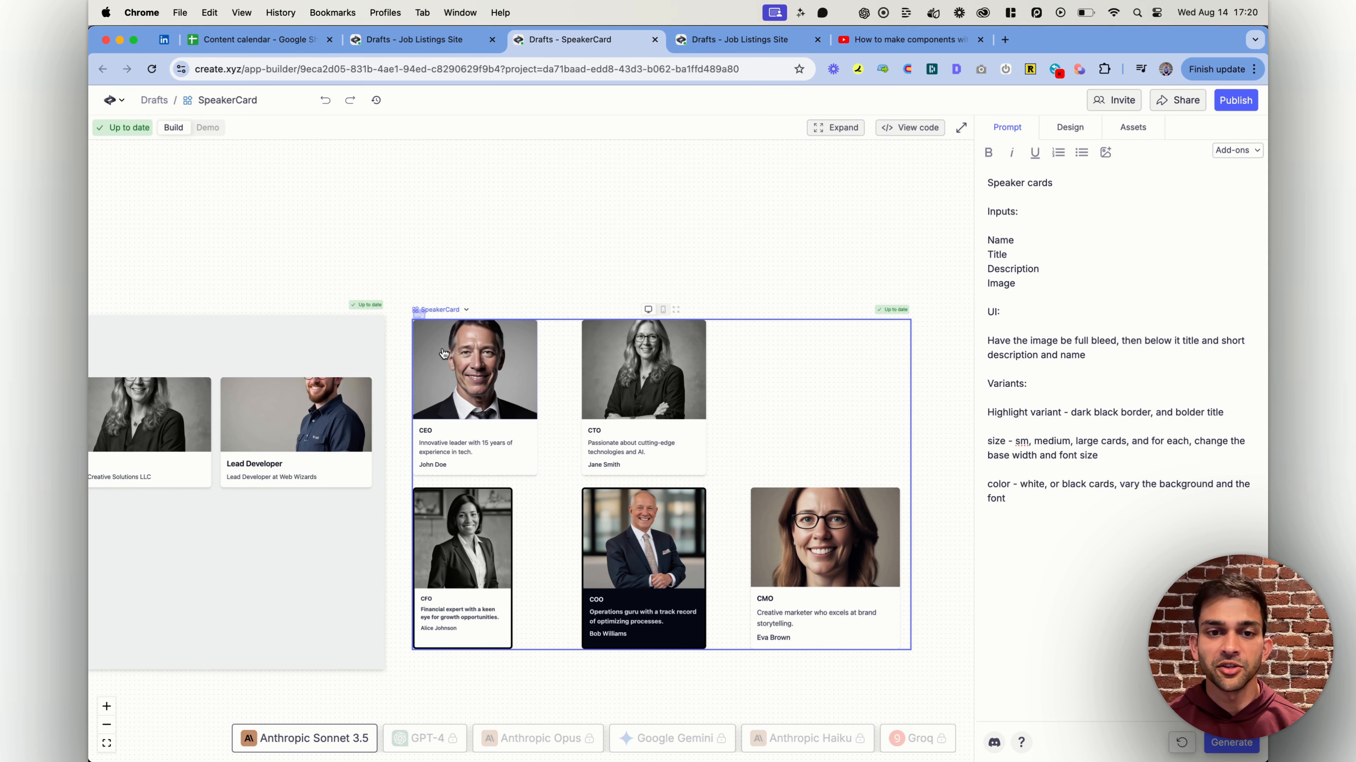
Select the Job Listings Site page and reword its prompt to "Make a conference event page with a list of featured speakers using SpeakerCard"
scroll(591, 561, "left", 9)
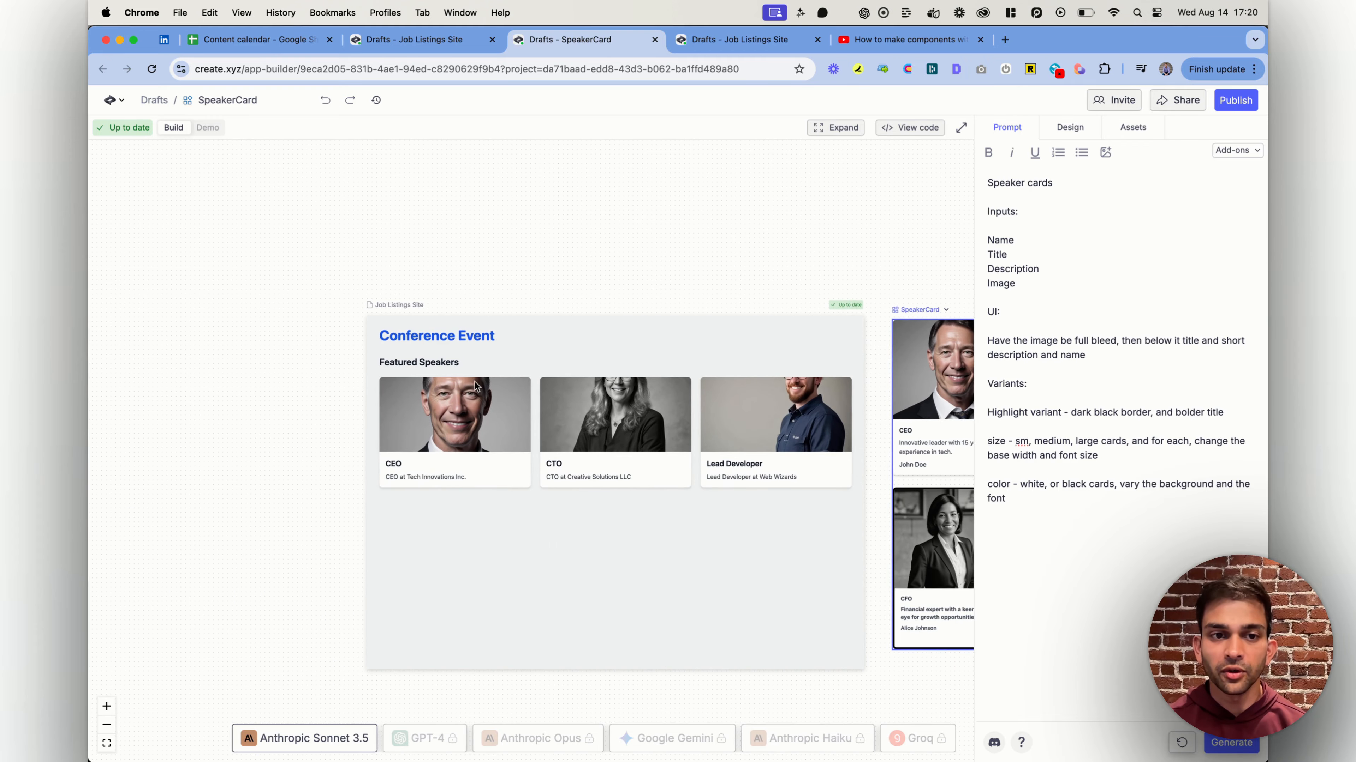
double_click(551, 333)
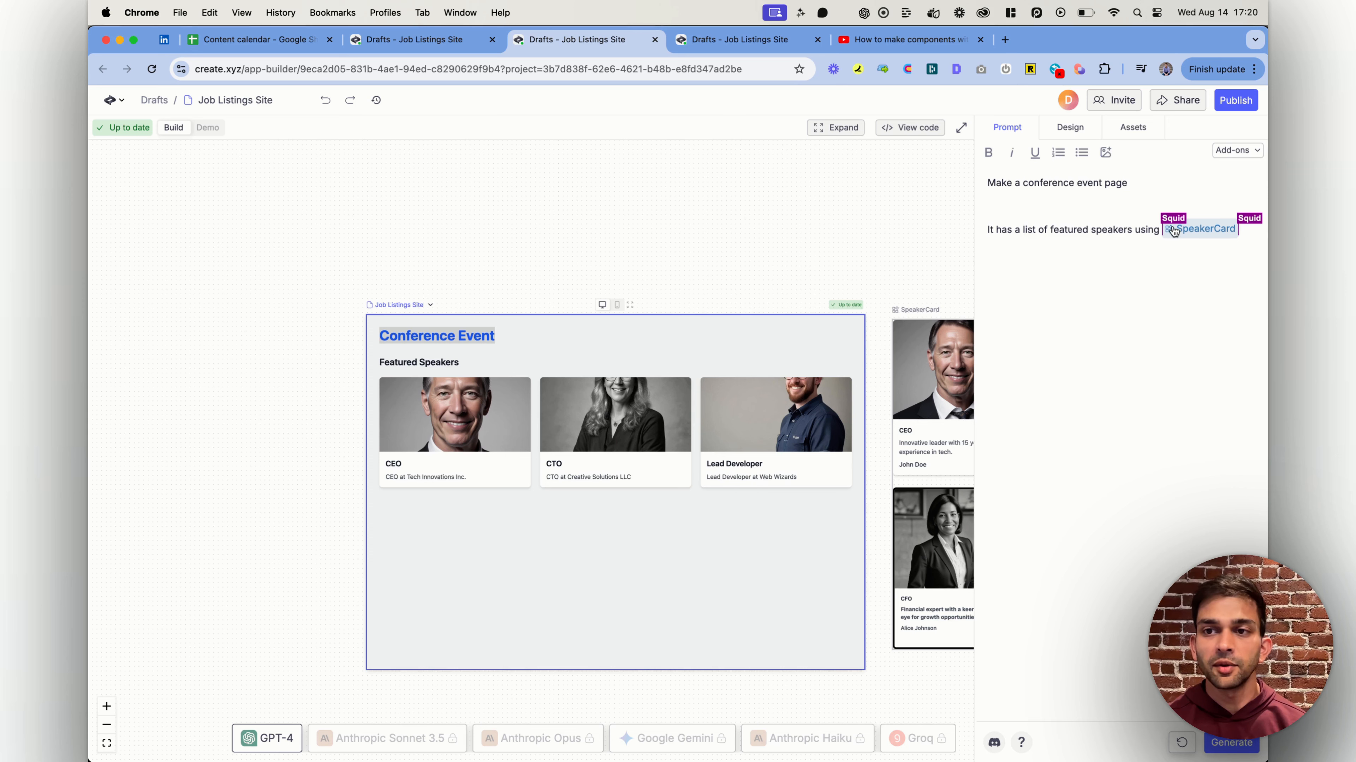
mouse_move(1188, 230)
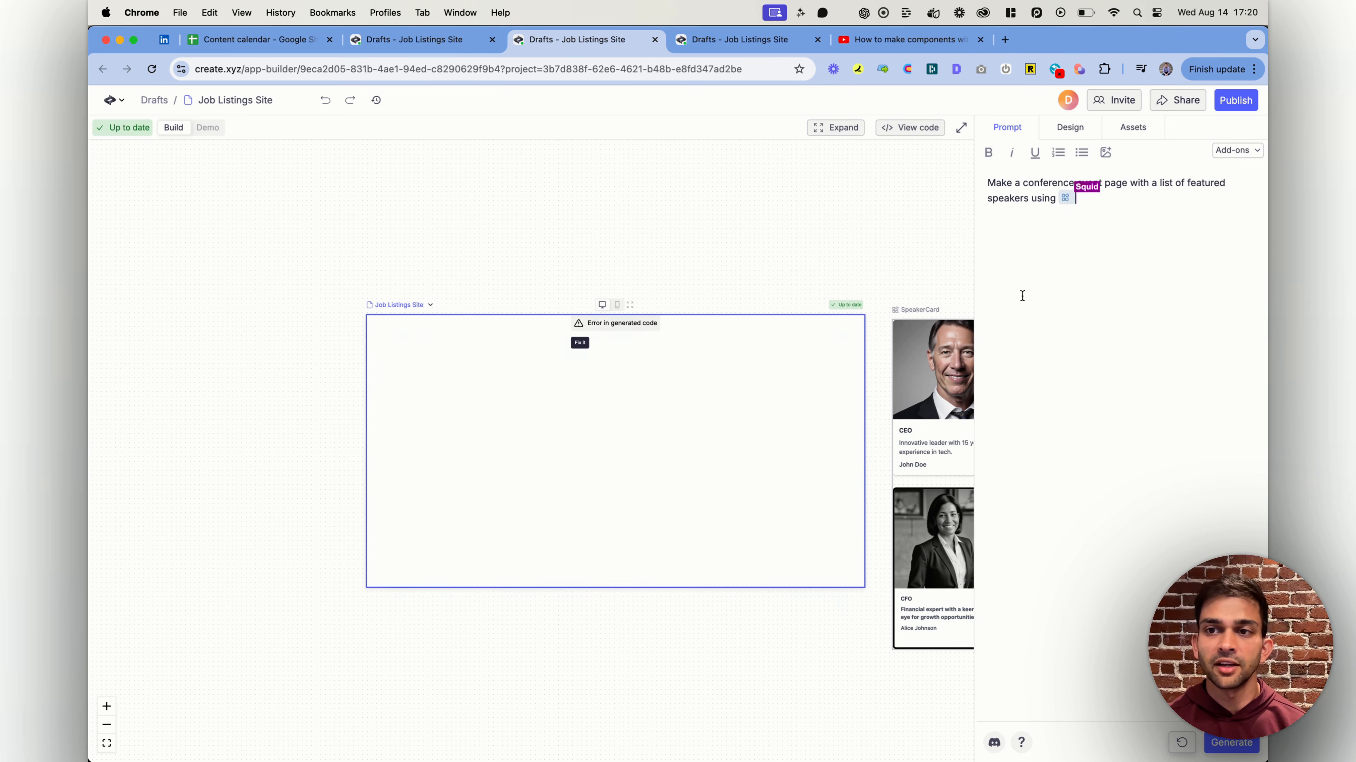
left_click(1225, 291)
key("Return")
key("Return")
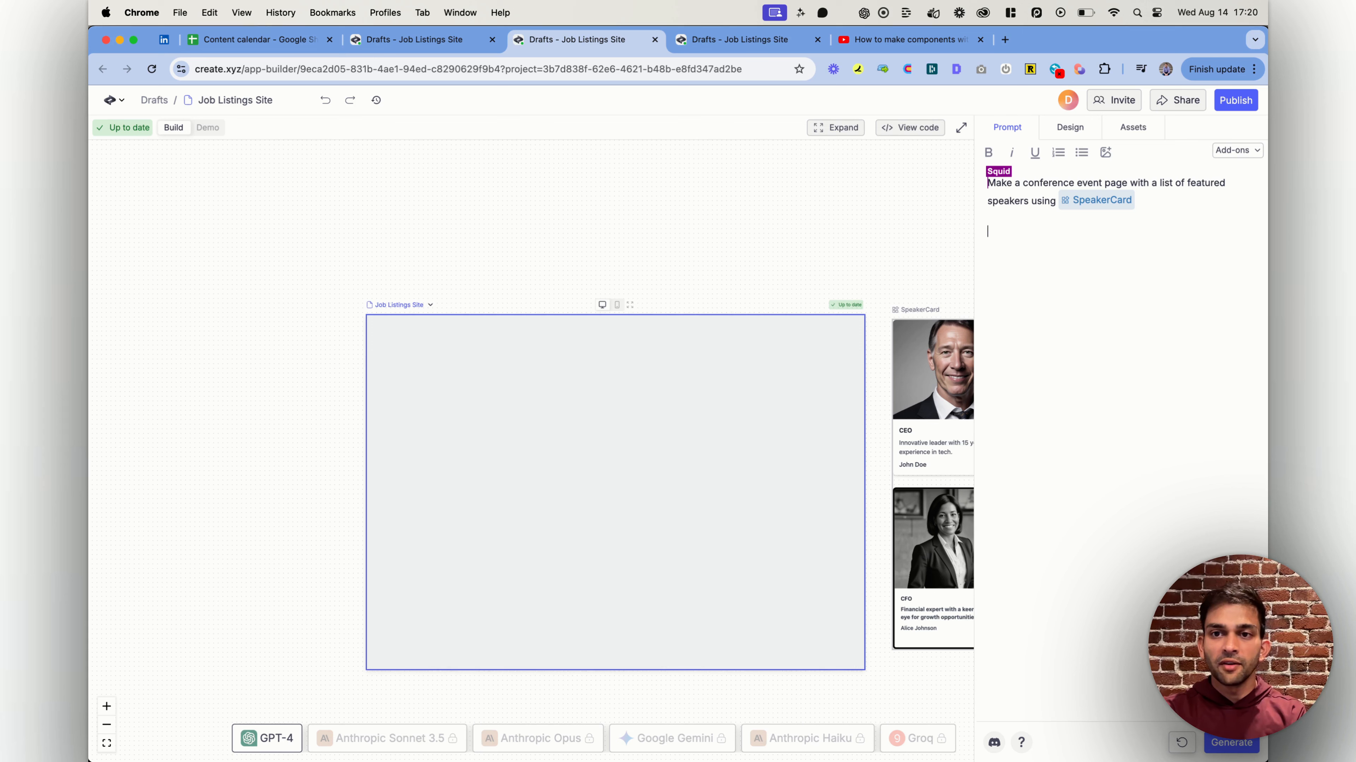
Add a "Featured speakers:" line to the page prompt, followed by a bullet with the first speaker's name and the role CEO
type("Featured spea")
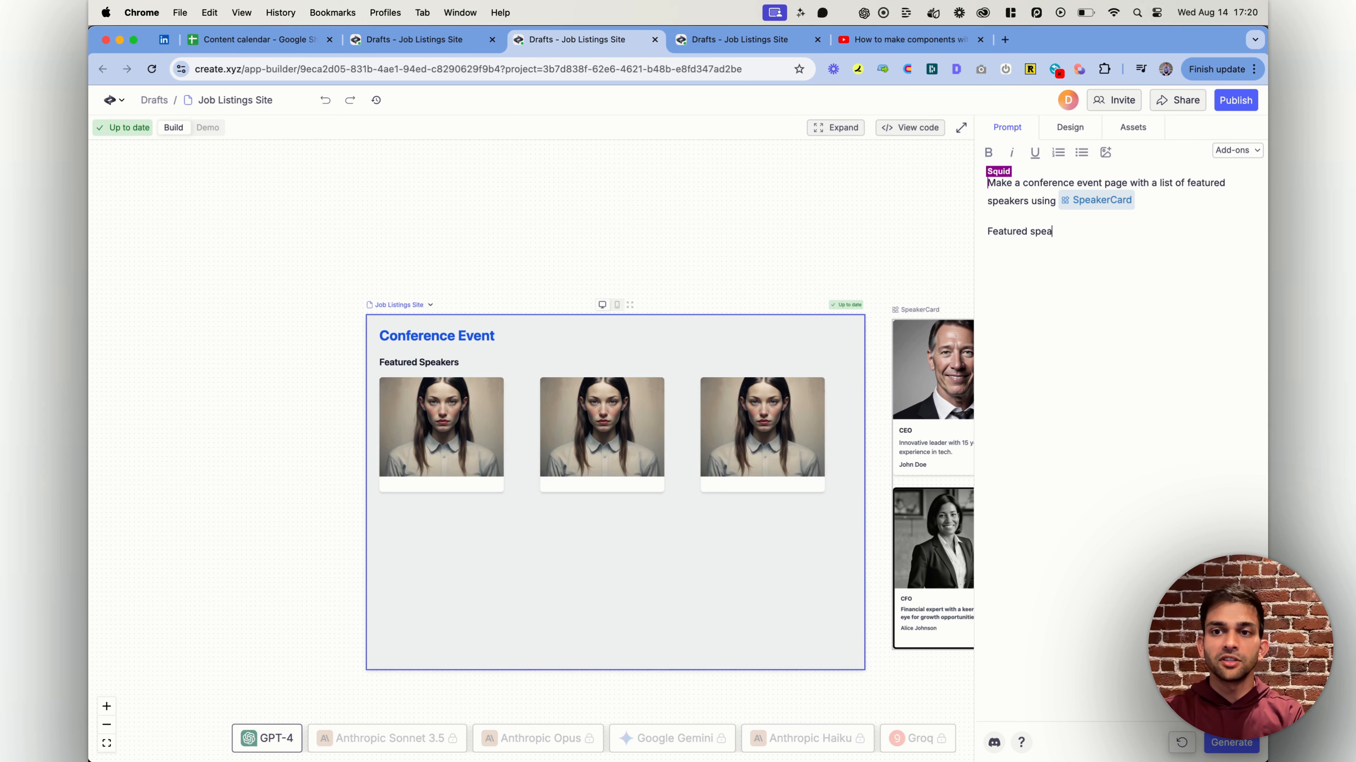
type("kers:")
key("Return")
type("- Dhruv  CEO")
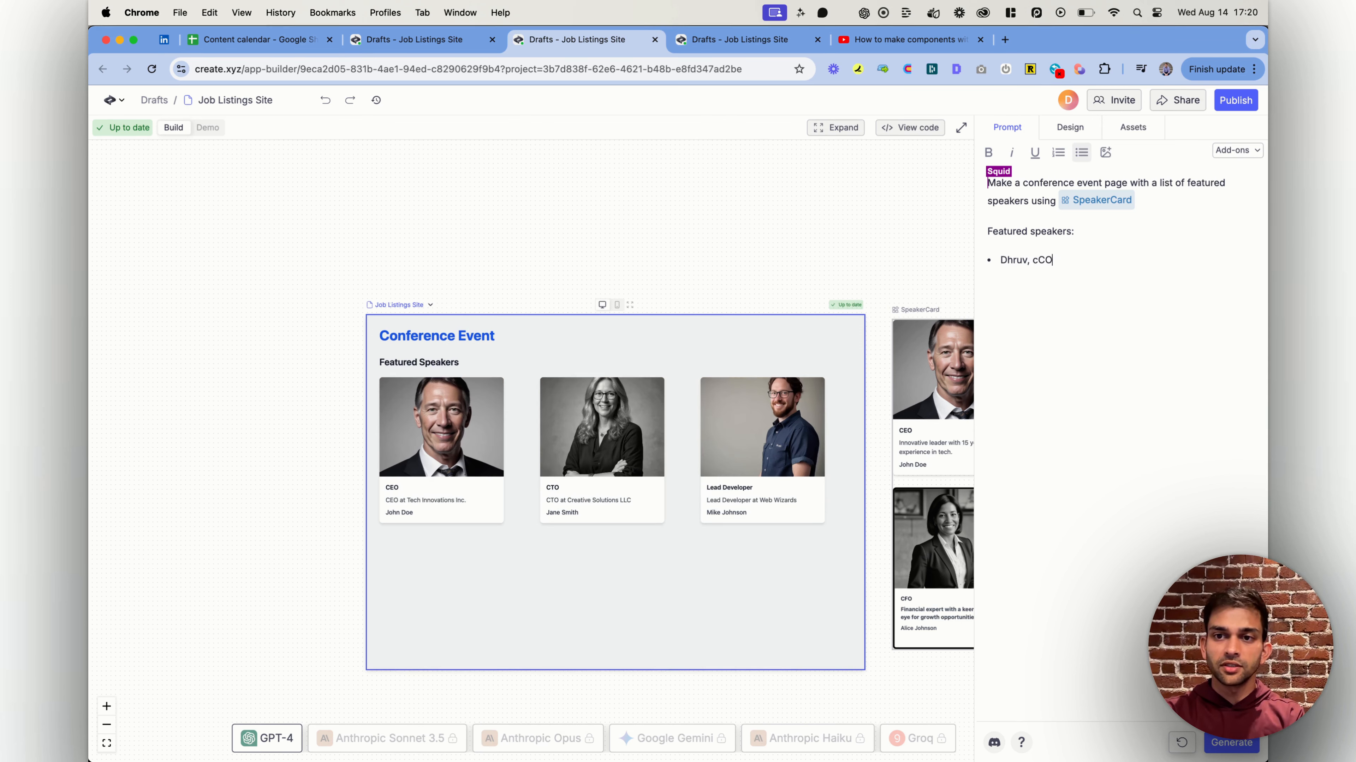
key("BackSpace")
key("BackSpace")
type("EO")
Add two more speaker bullets, each with the speaker's name, using the roles Ops and Designer, and end the list
key("Return")
type("Patrick, ")
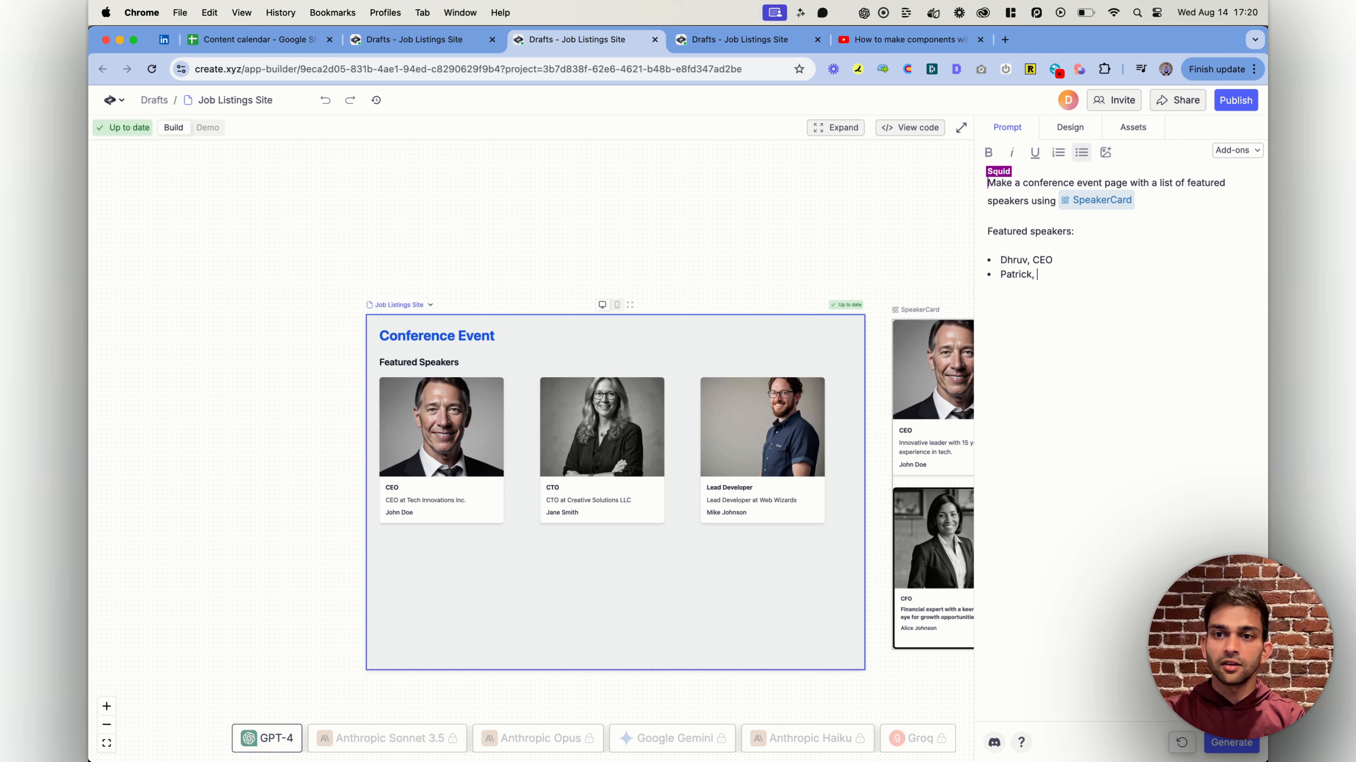
type("Ops Zaria")
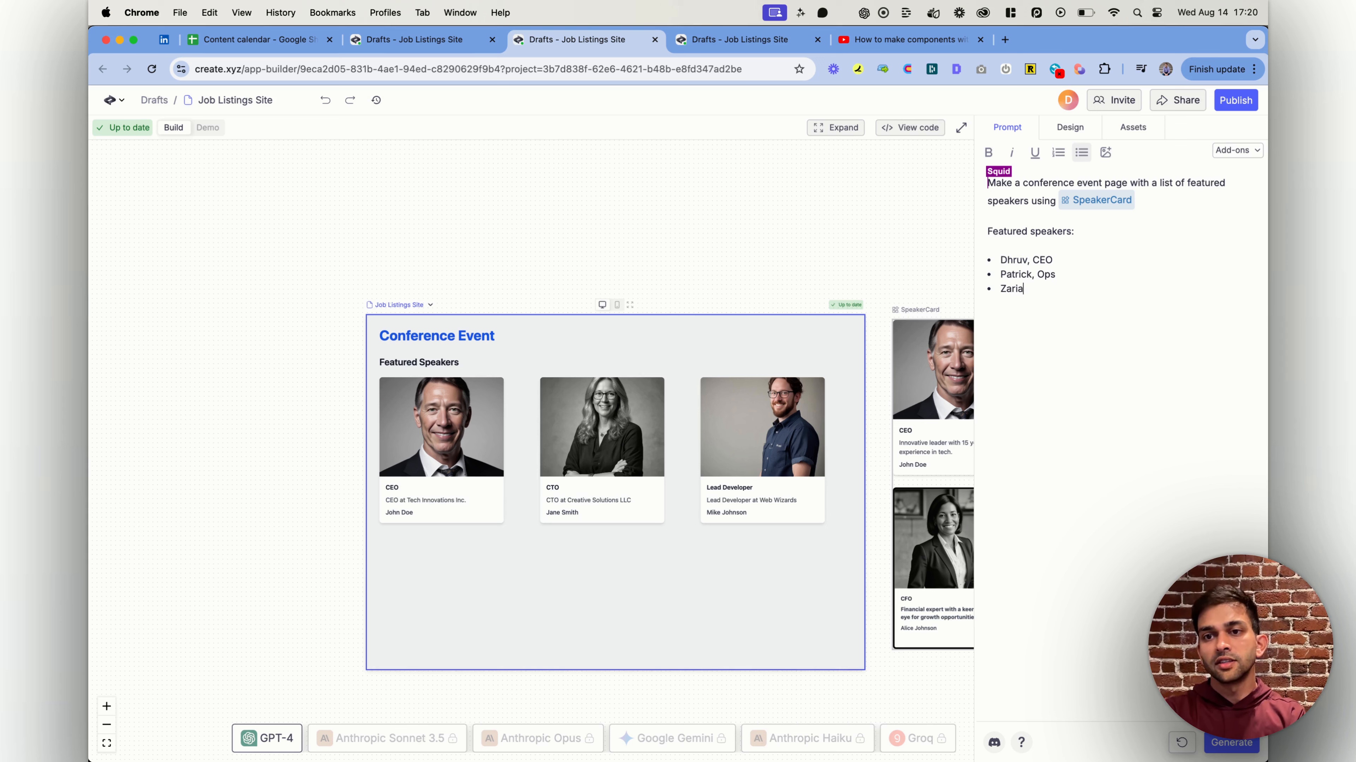
type(", Designer")
key("Return")
key("Return")
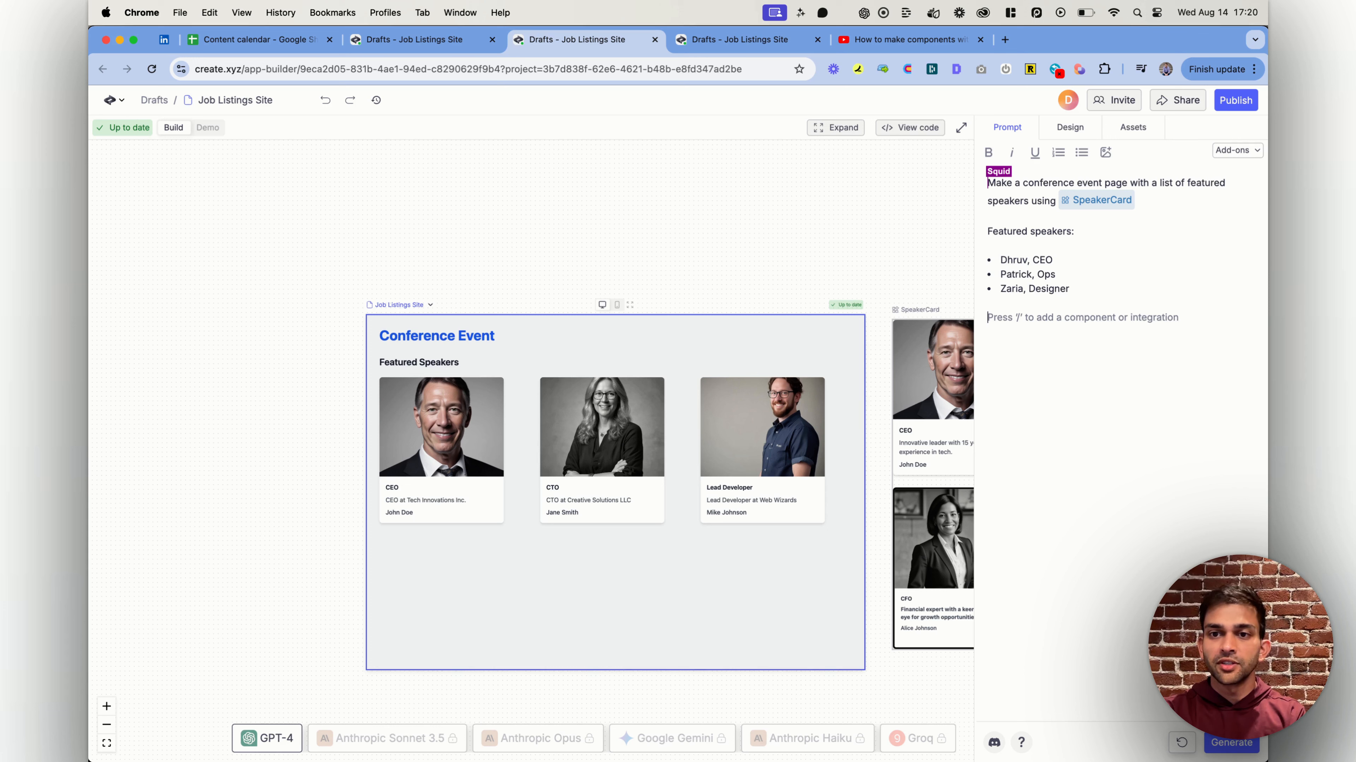
Add the instruction "Use large cards, and highlight" followed by the CEO speaker's name, and generate the page
type("Use large cards")
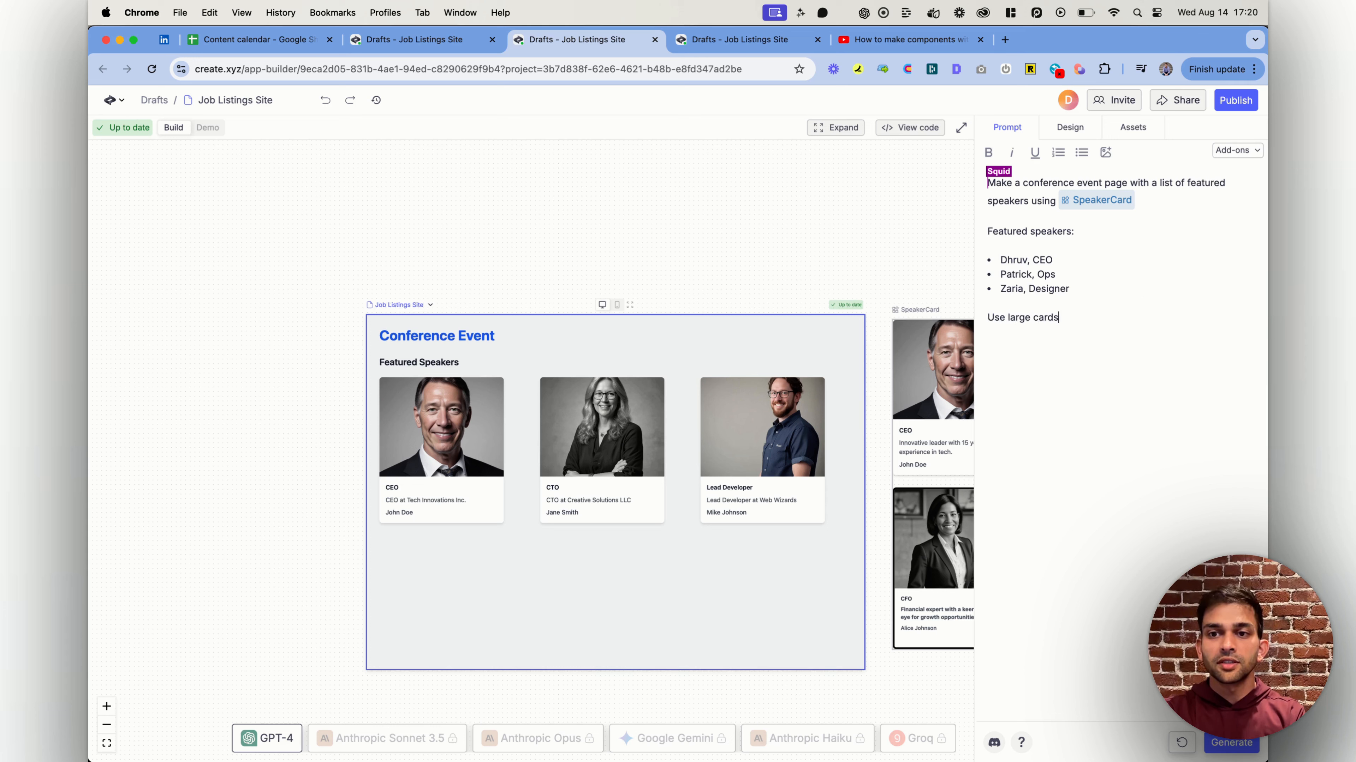
type(", and highlight Dhruv")
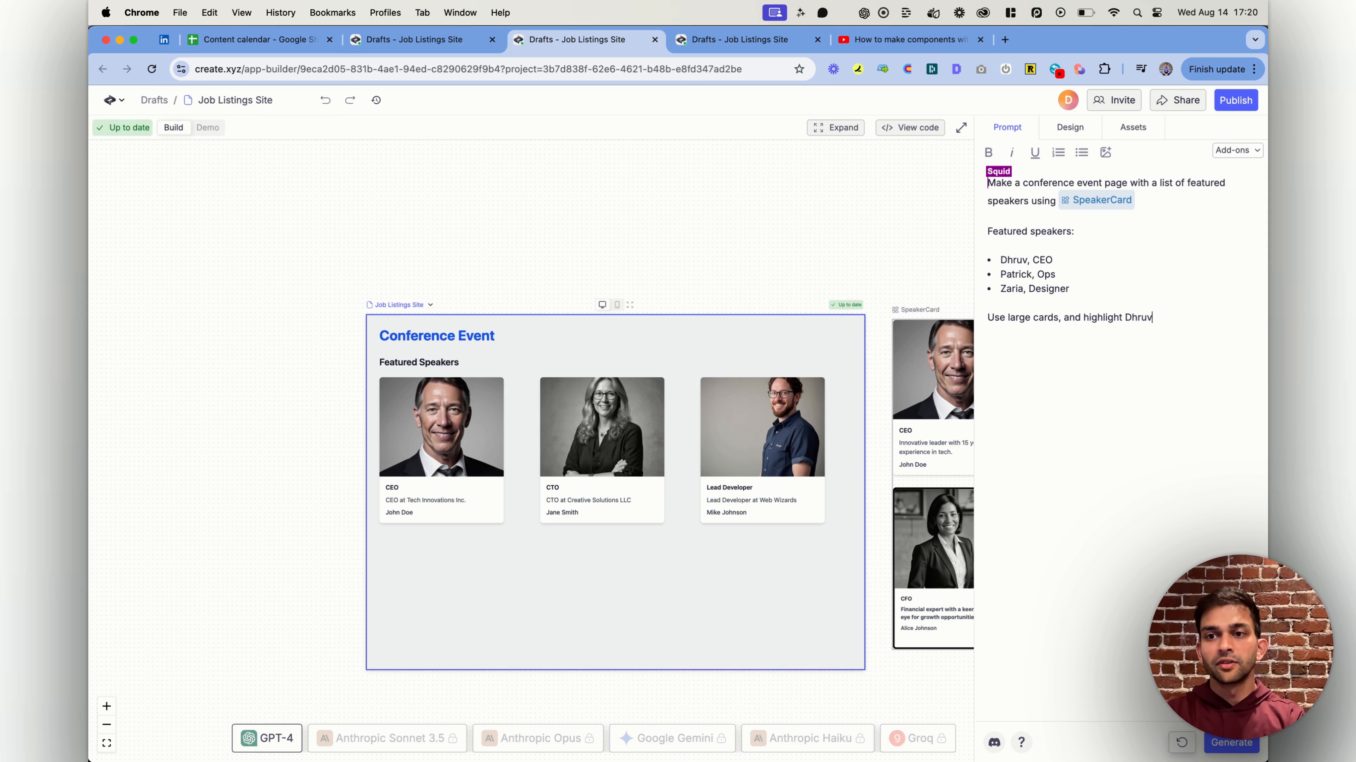
key("super+Return")
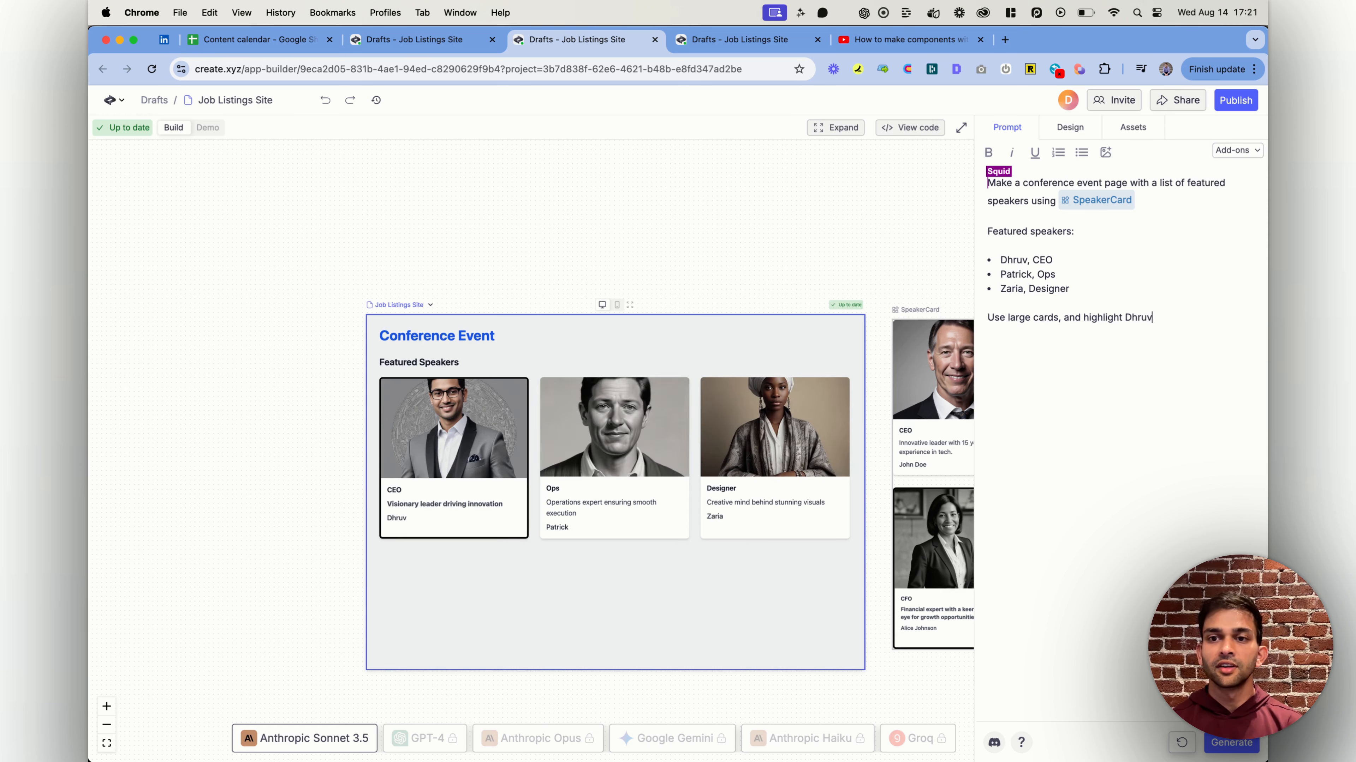
Replace "large" with "small" in the card size instruction of the page prompt
double_click(1019, 317)
type("small")
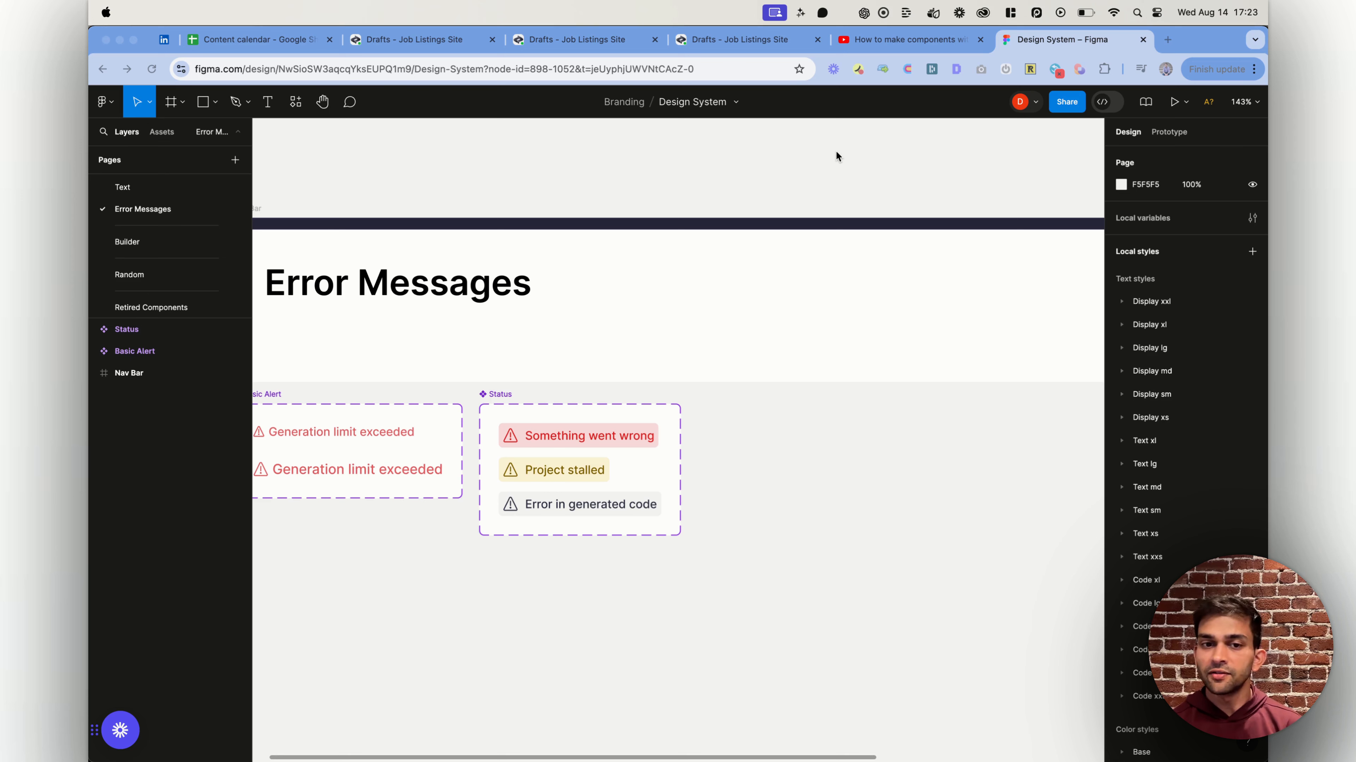
In the Figma Design System file, copy the Status component from the Error Messages page as a PNG
scroll(578, 478, "left", 5)
scroll(579, 478, "up", 1)
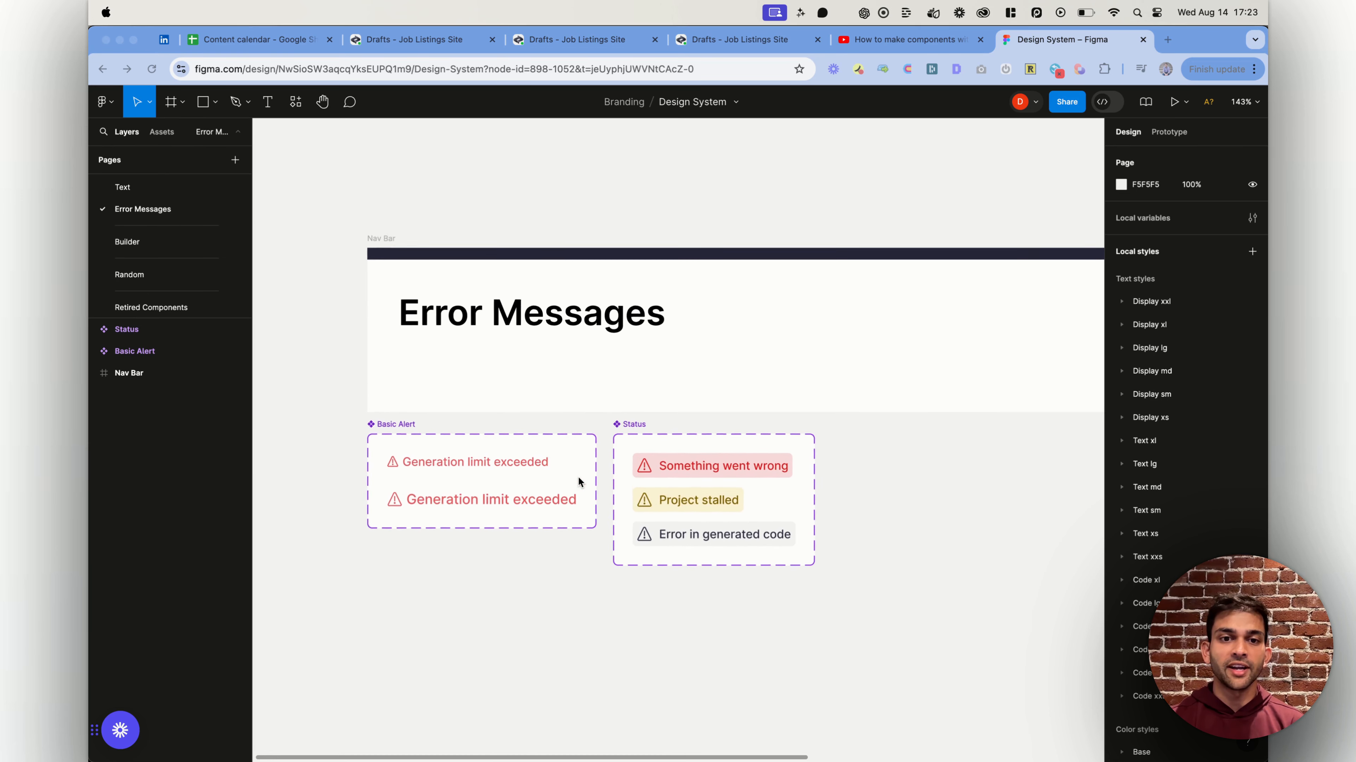
scroll(576, 475, "right", 6)
scroll(577, 476, "down", 1)
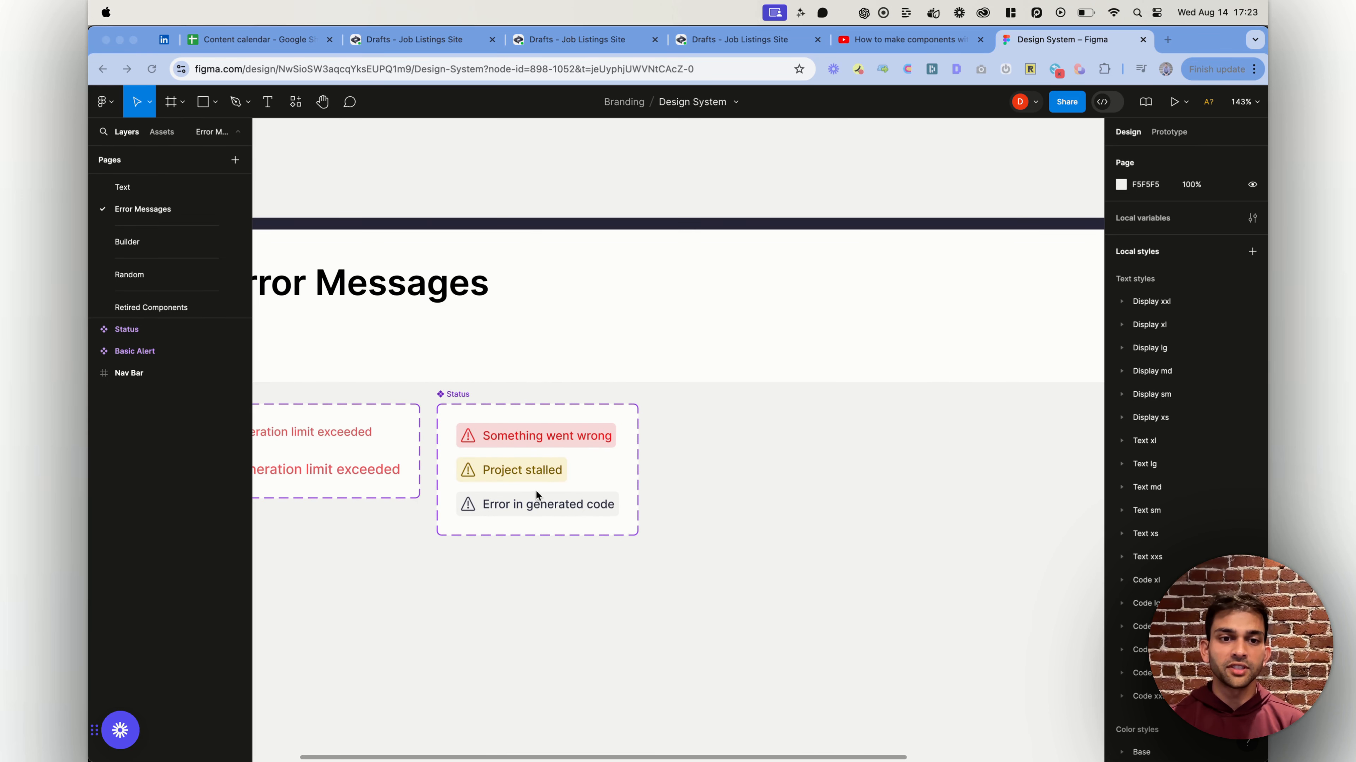
left_click(459, 403)
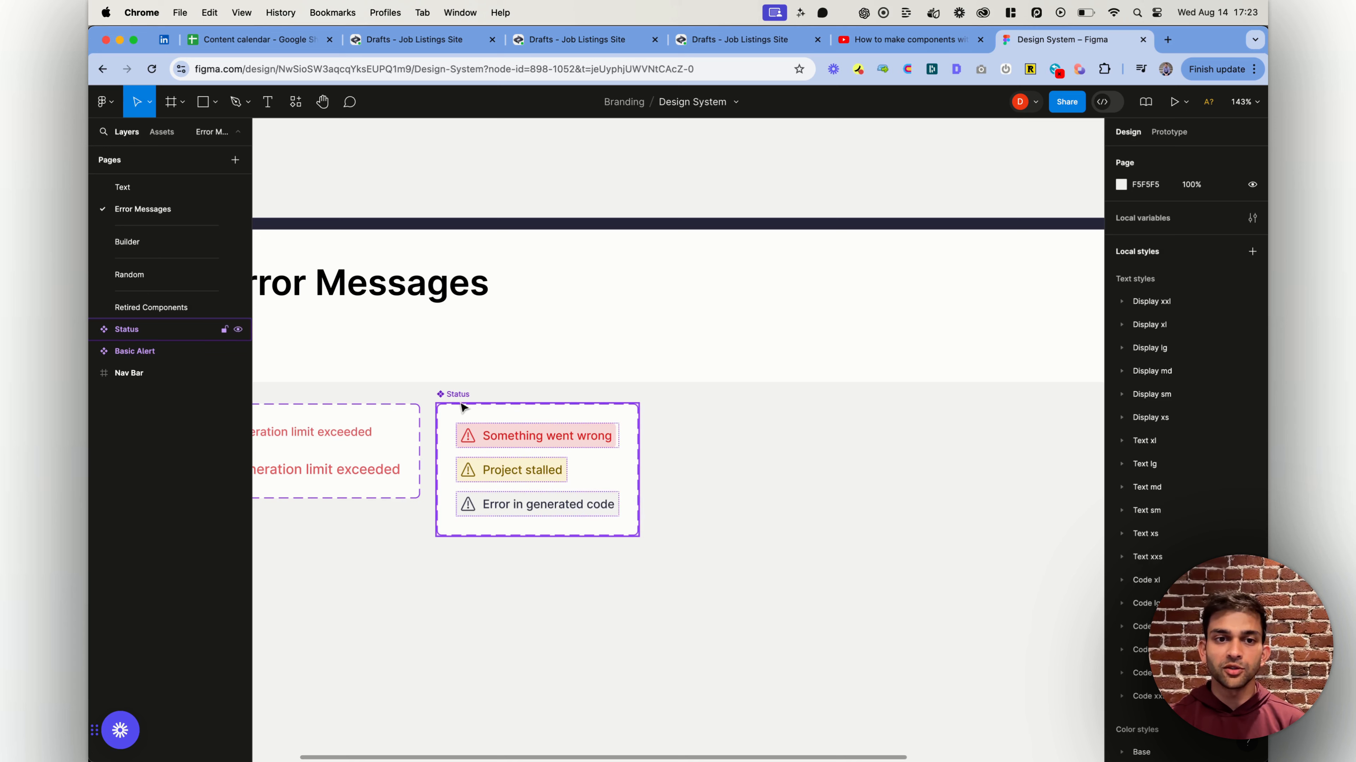
right_click(459, 401)
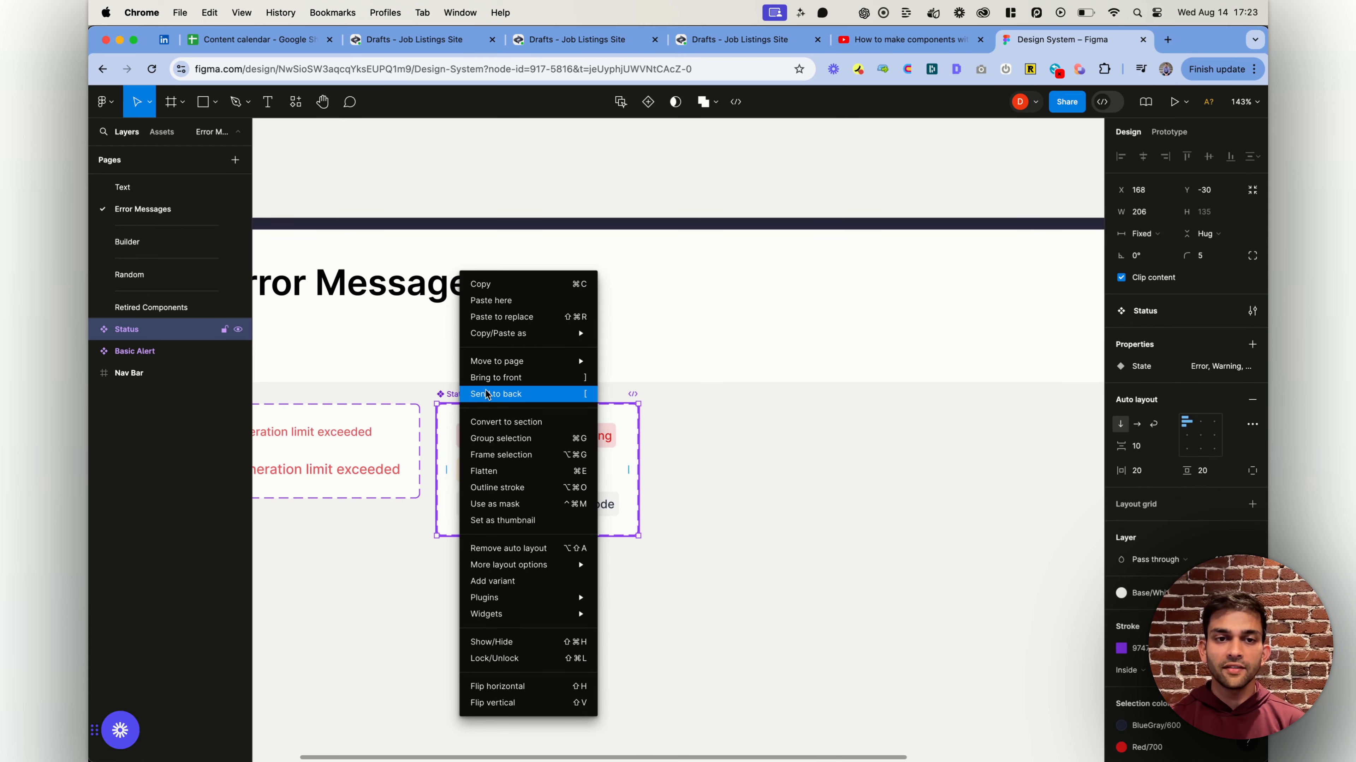
mouse_move(498, 334)
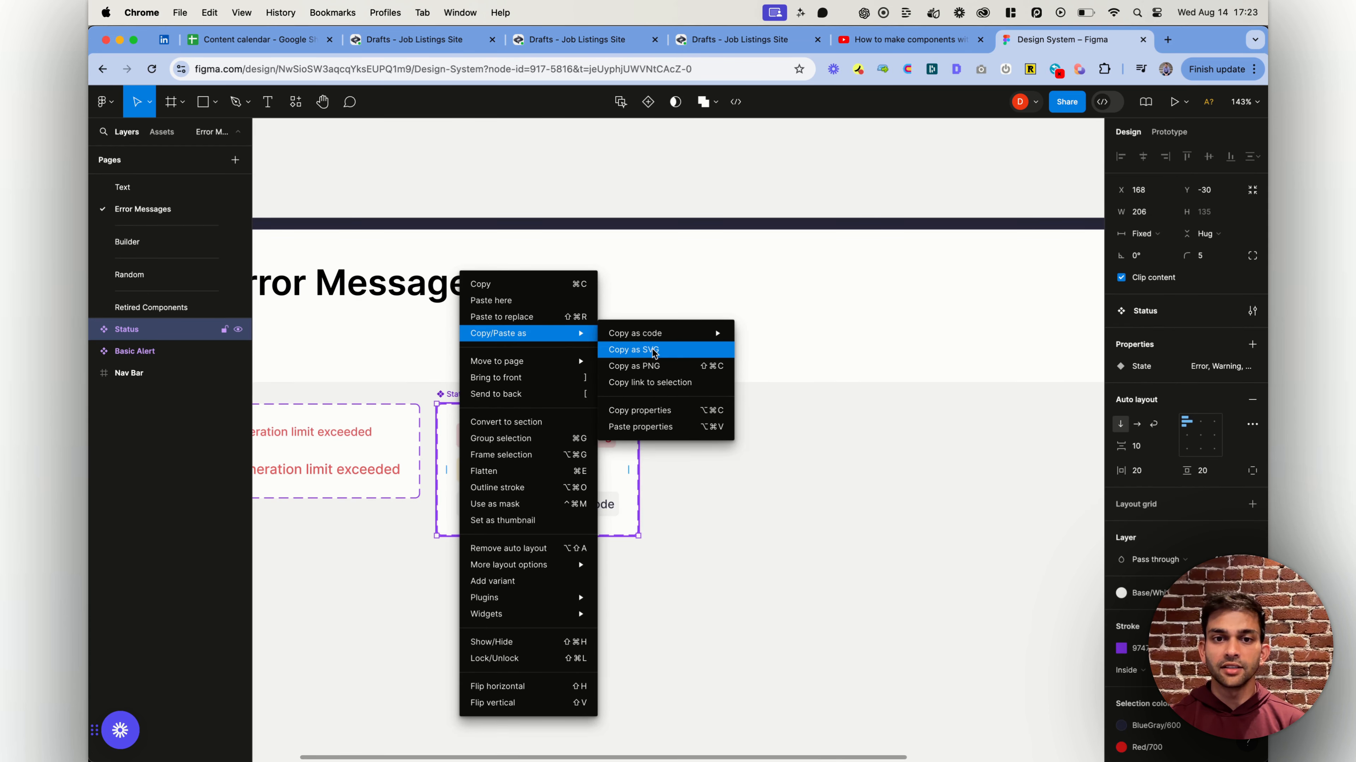
left_click(650, 365)
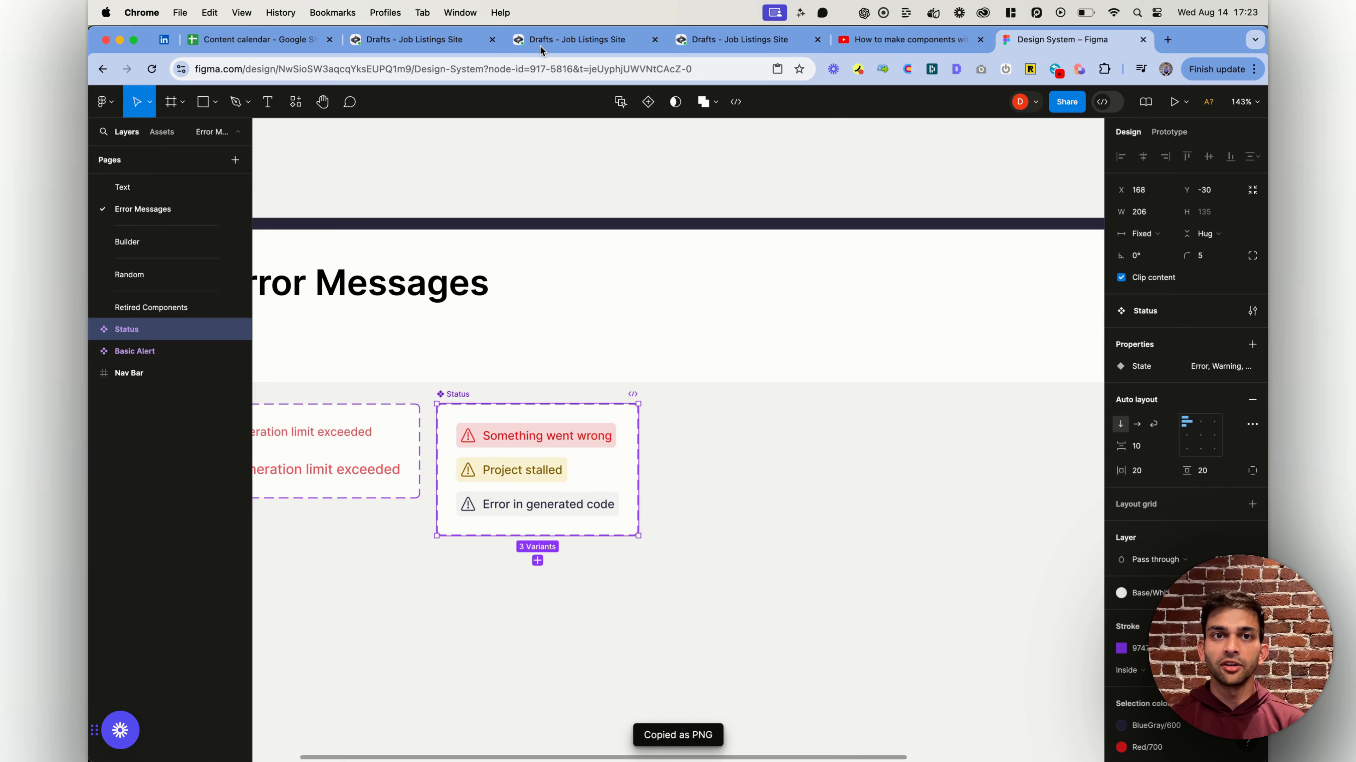
Switch back to the Job Listings Site project in Create, add a new component and open its prompt
left_click(416, 47)
scroll(439, 337, "right", 2)
scroll(439, 338, "down", 5)
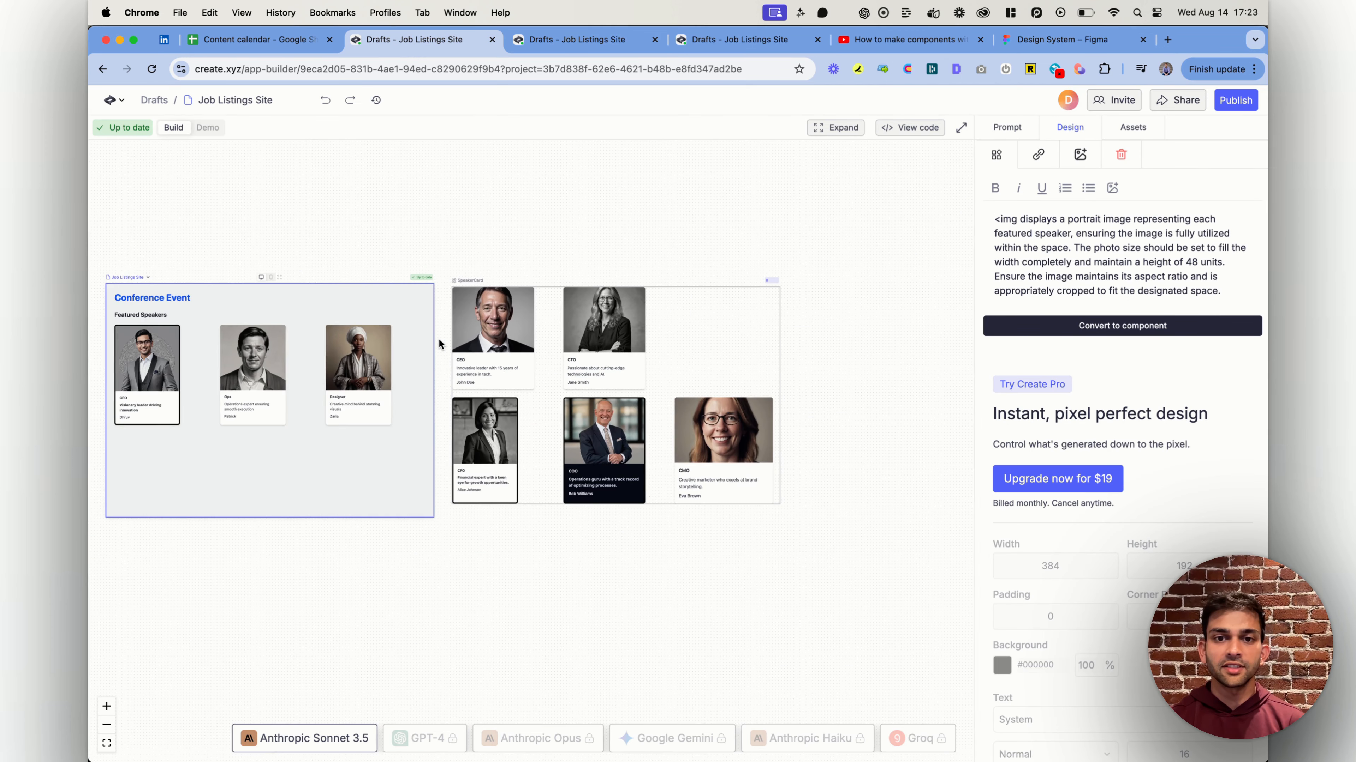
scroll(439, 338, "right", 7)
left_click(112, 99)
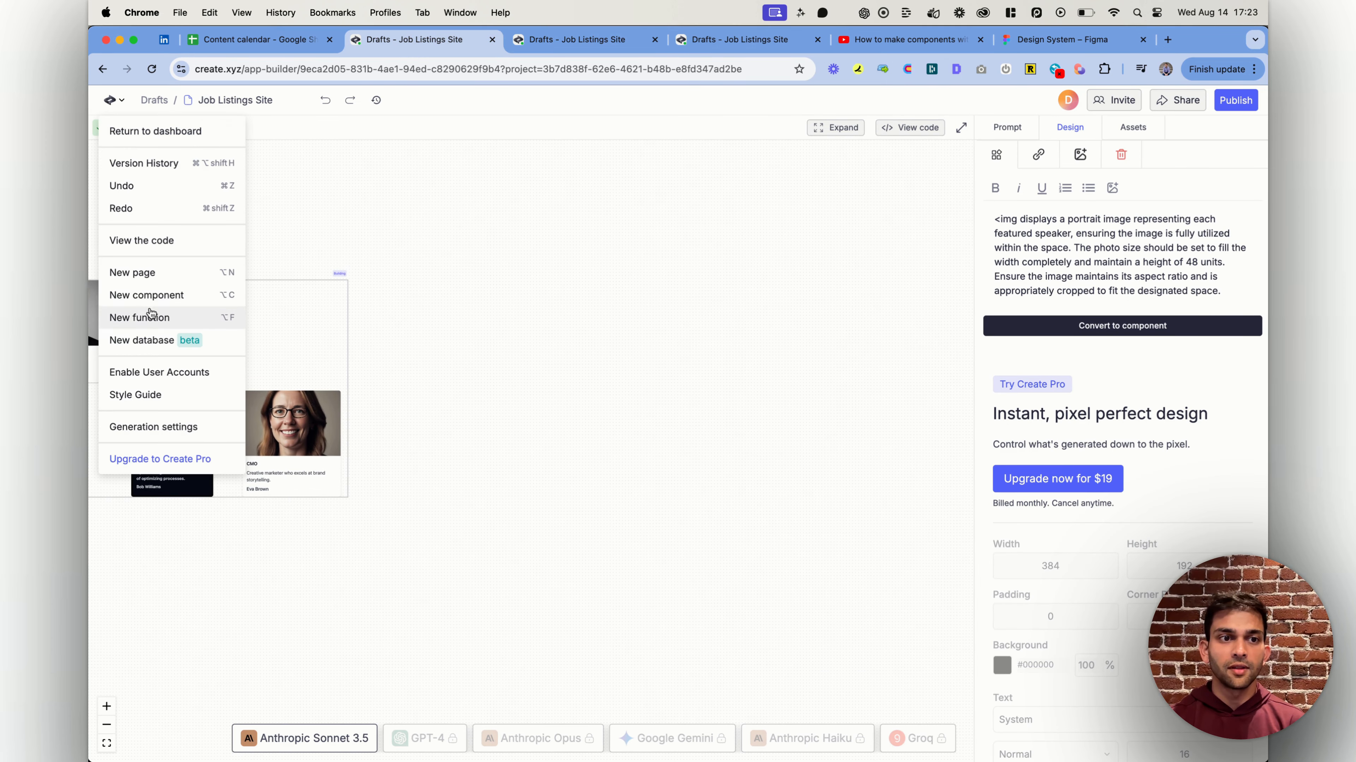
left_click(125, 294)
left_click(1008, 129)
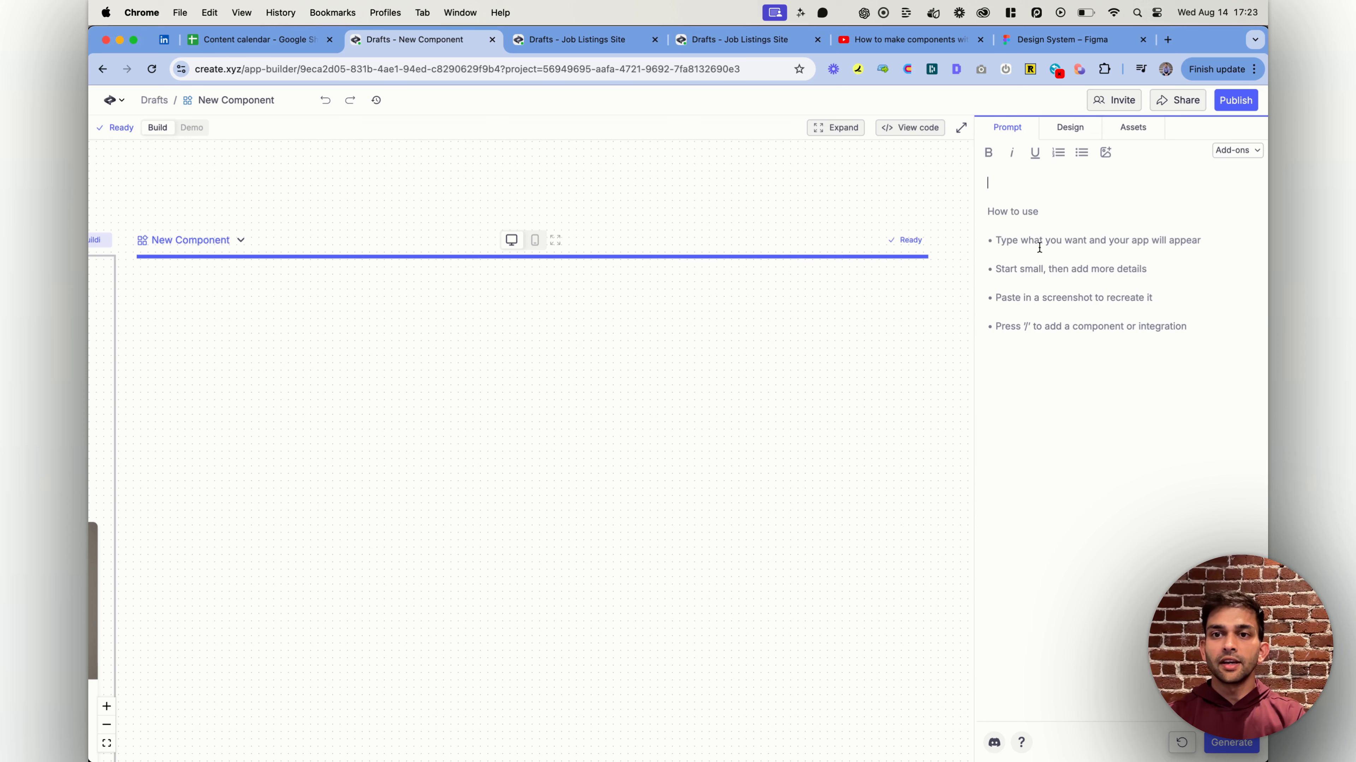
Write the component prompt "Status card" with a "Variants:" line, paste the copied Status image below it, and generate the component
type("Status card")
key("Return")
key("Return")
type("Variant")
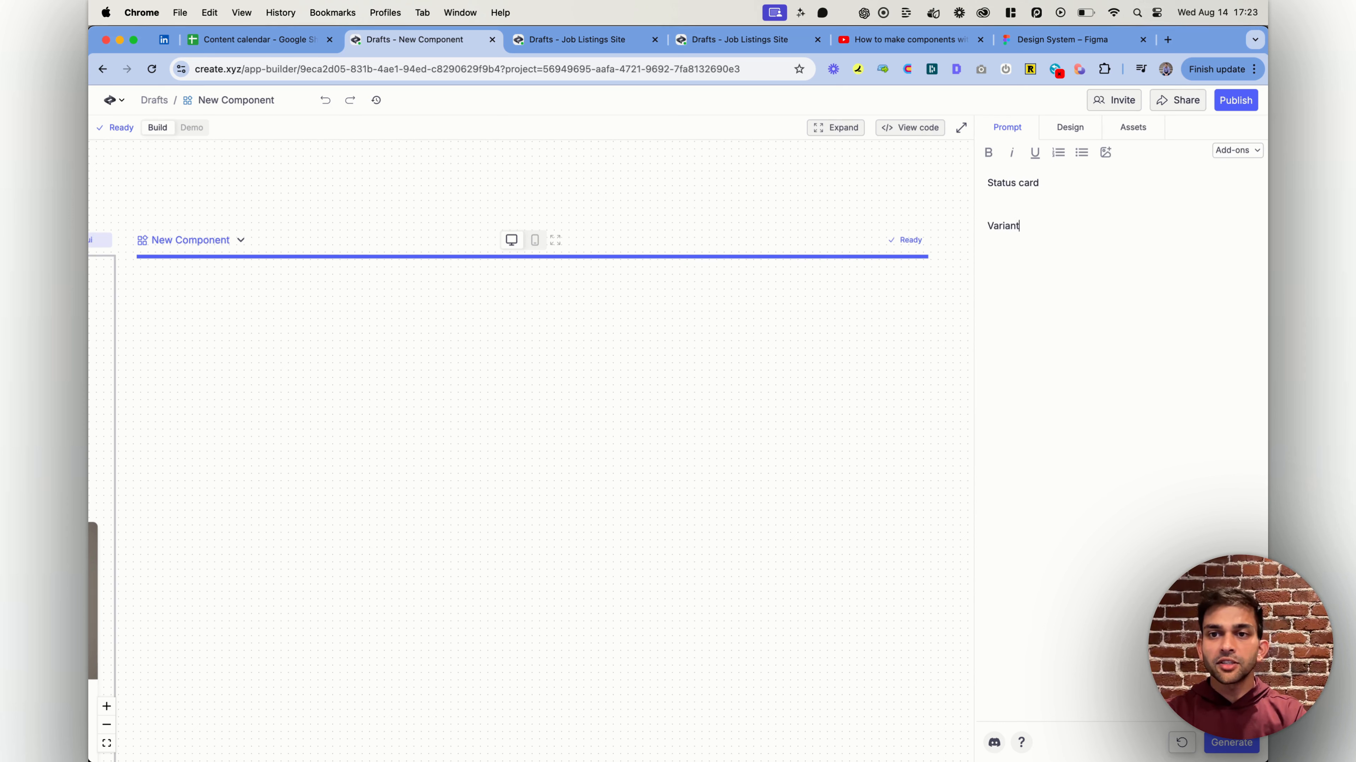
type("s :")
key("Return")
key("super+v")
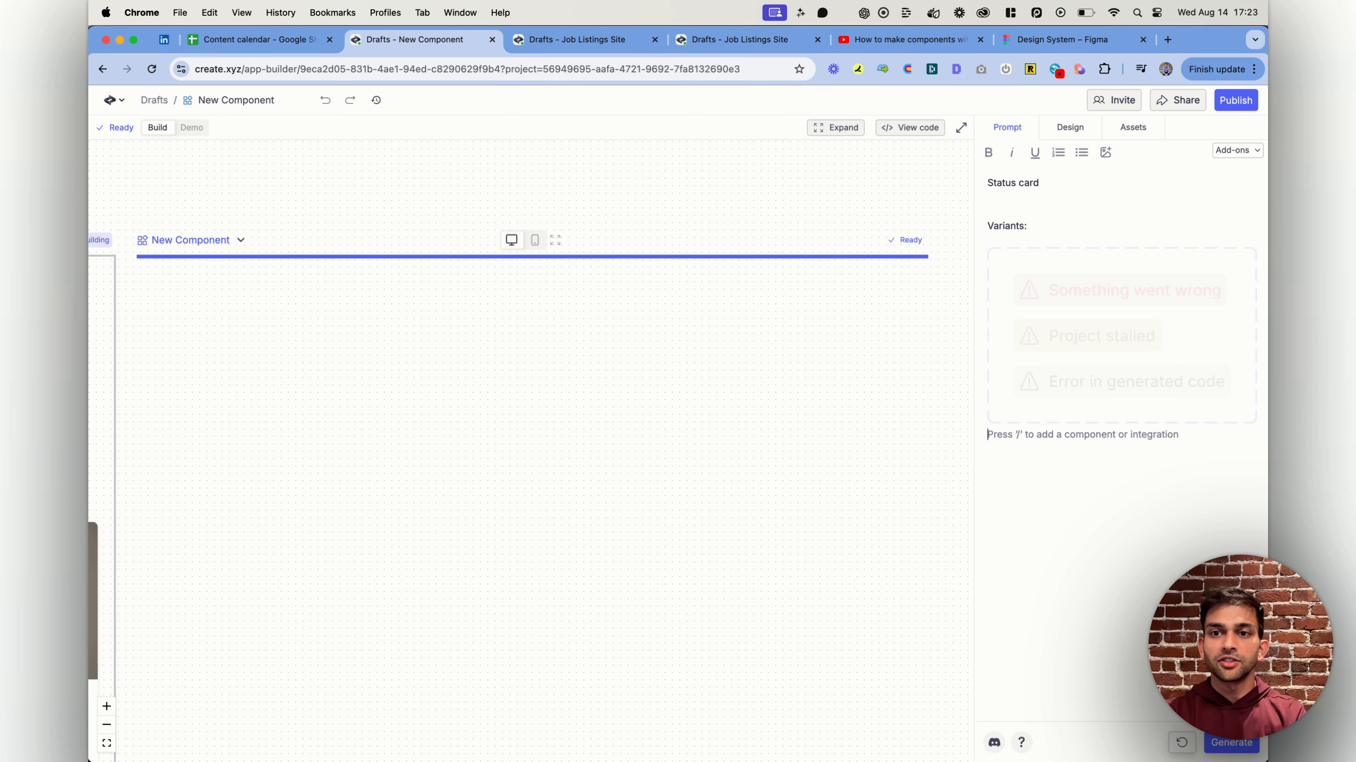
key("super+Return")
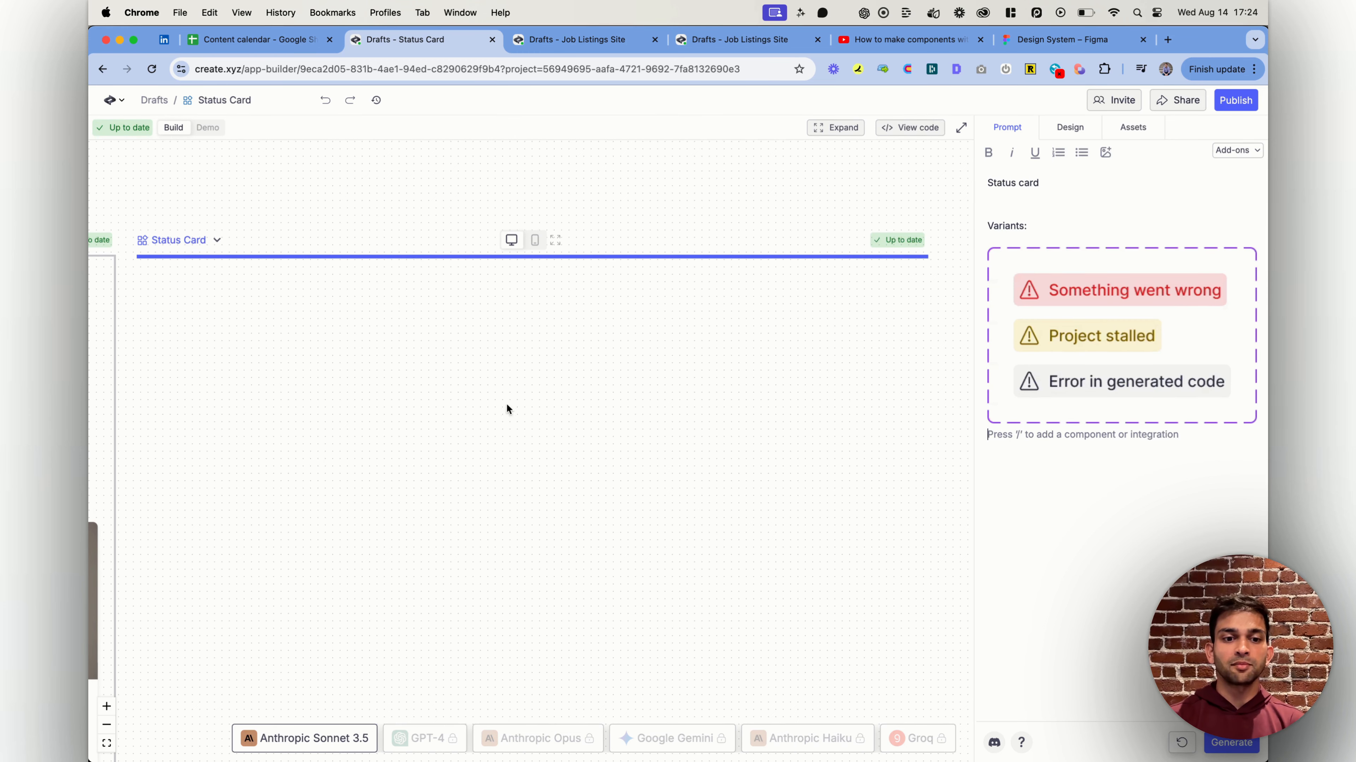
Examine how the generated Status Card code defines and uses its error, warning and info variants, and hide the code
left_click(910, 127)
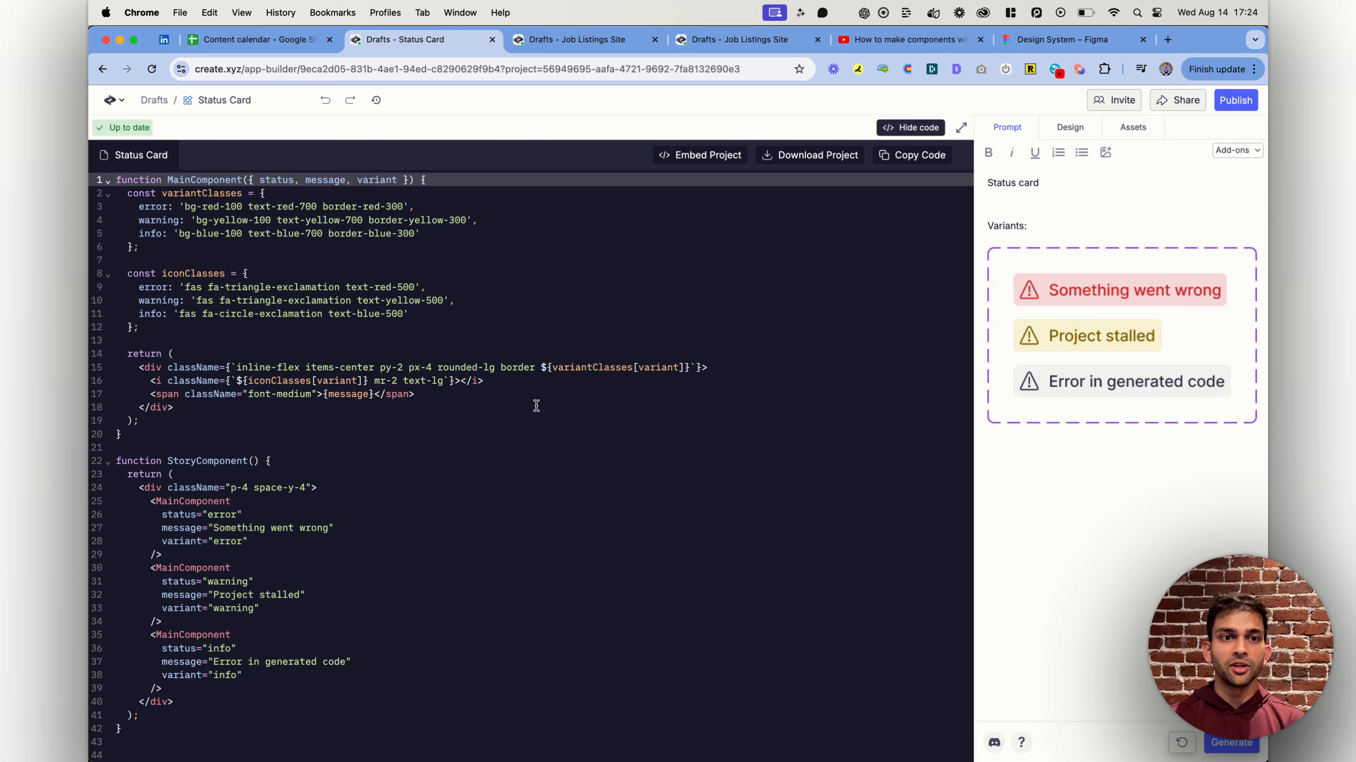
scroll(469, 491, "down", 1)
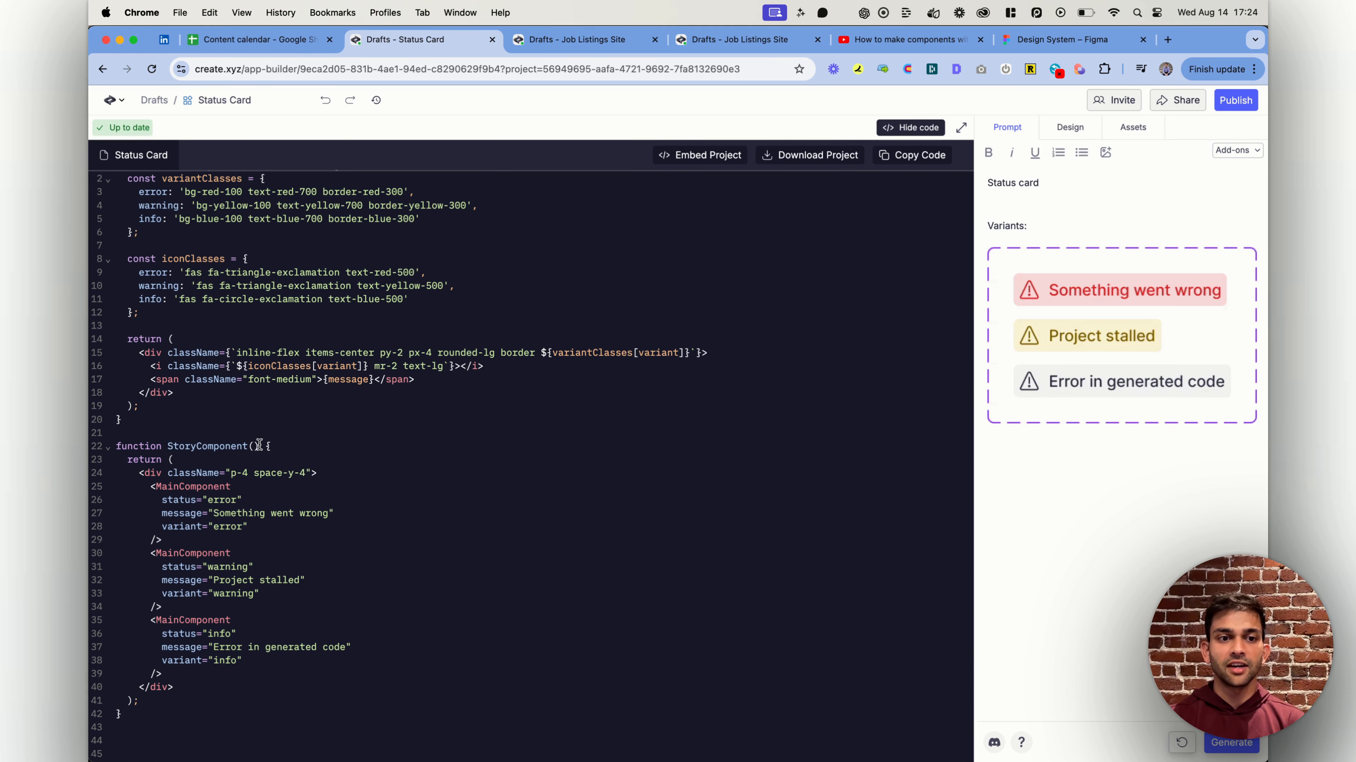
scroll(259, 445, "up", 1)
left_click(917, 126)
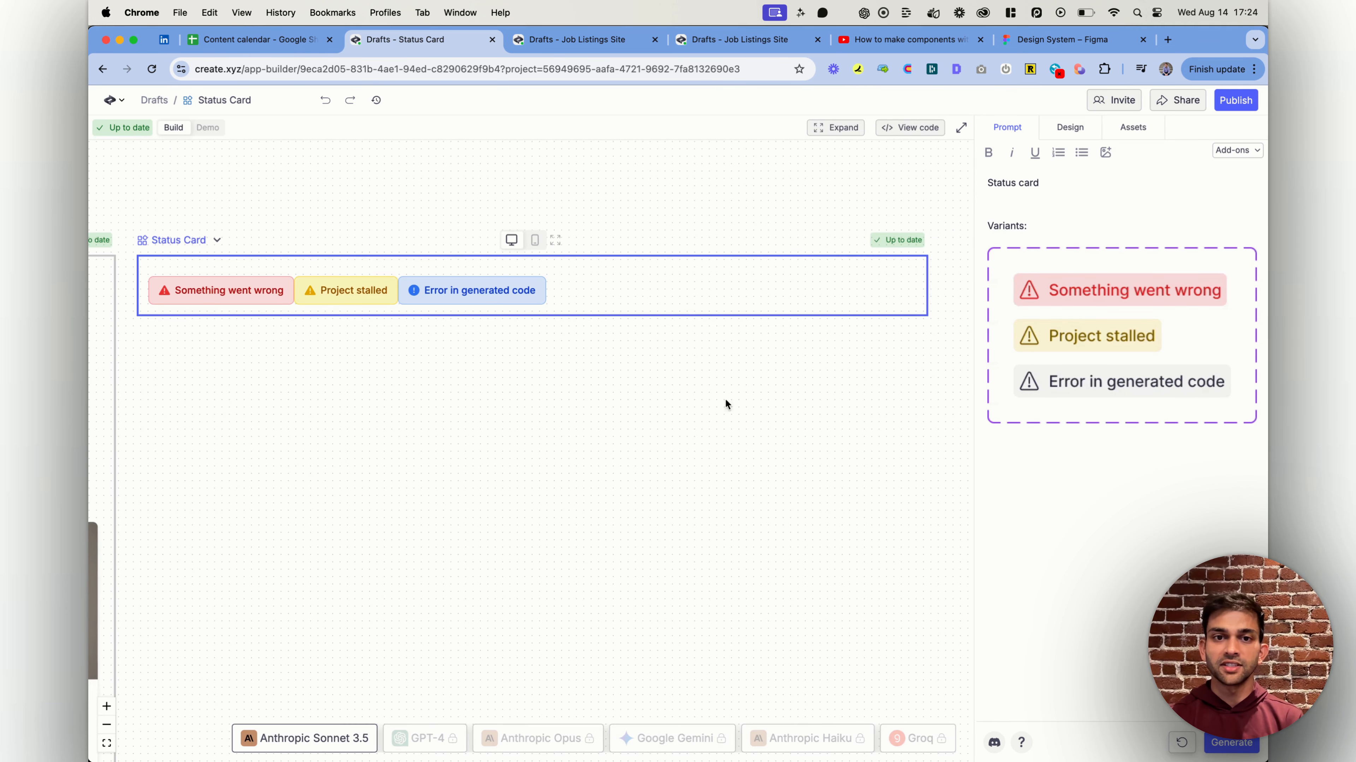